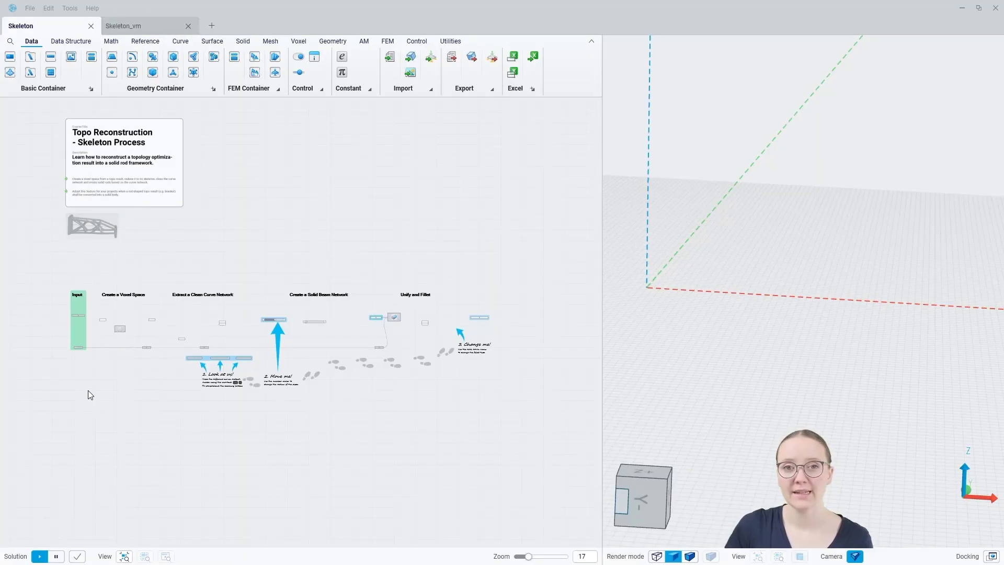
- Preview the NDS and Topo Result input geometries in the viewport and examine them
scroll(64, 321, "up", 8)
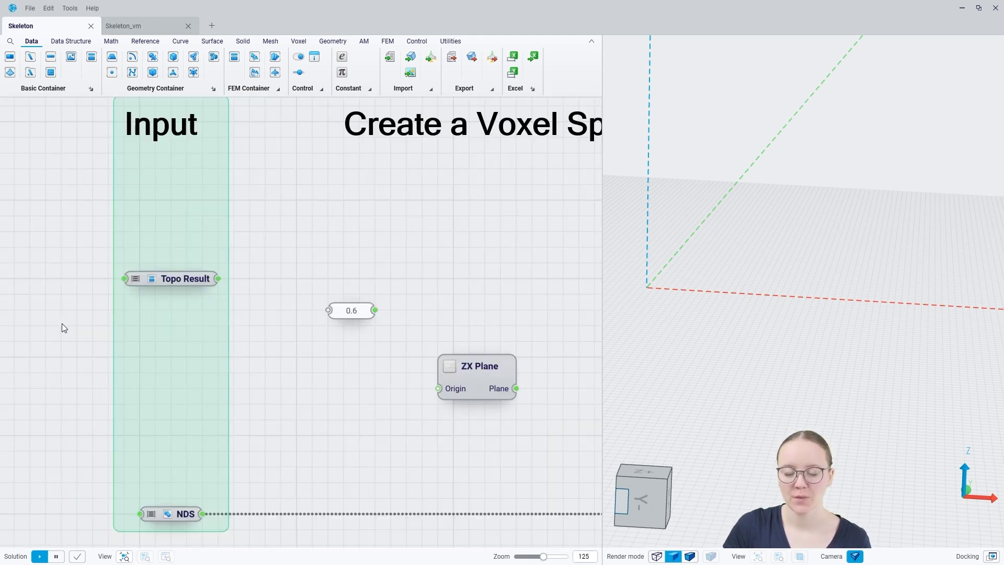
mouse_move(186, 283)
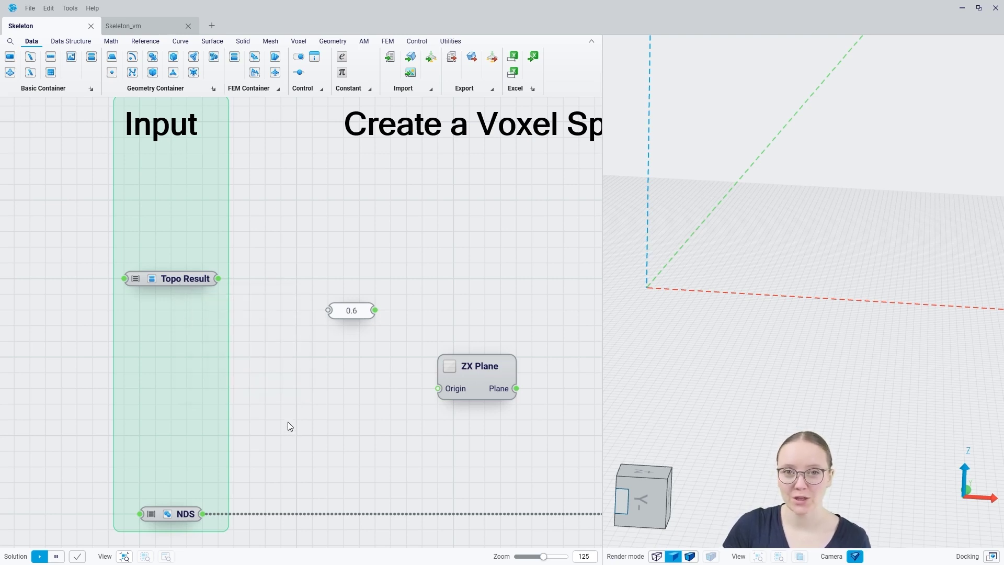
left_click(184, 515)
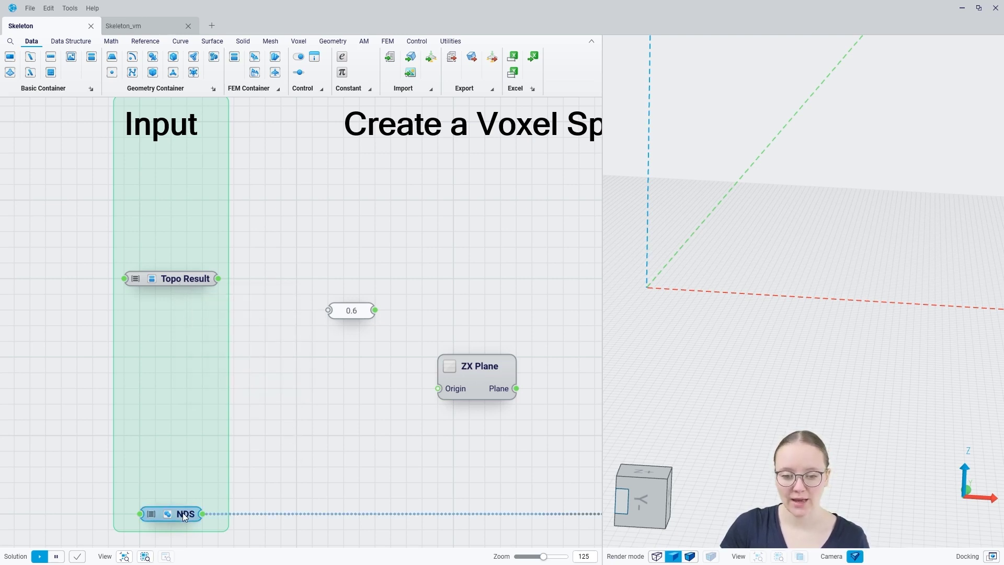
key("space")
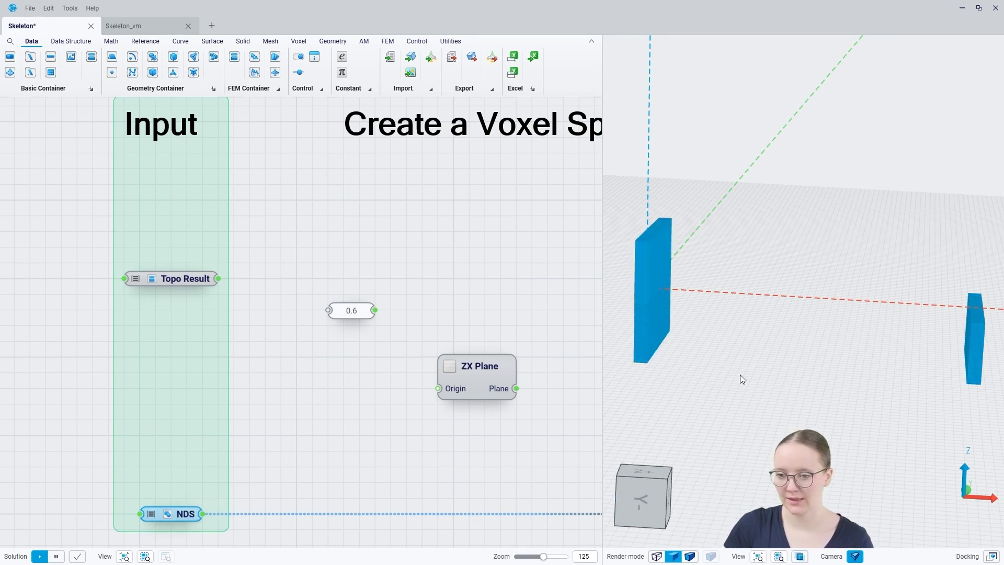
left_click(337, 441)
left_click(186, 281)
key("space")
left_click(322, 387)
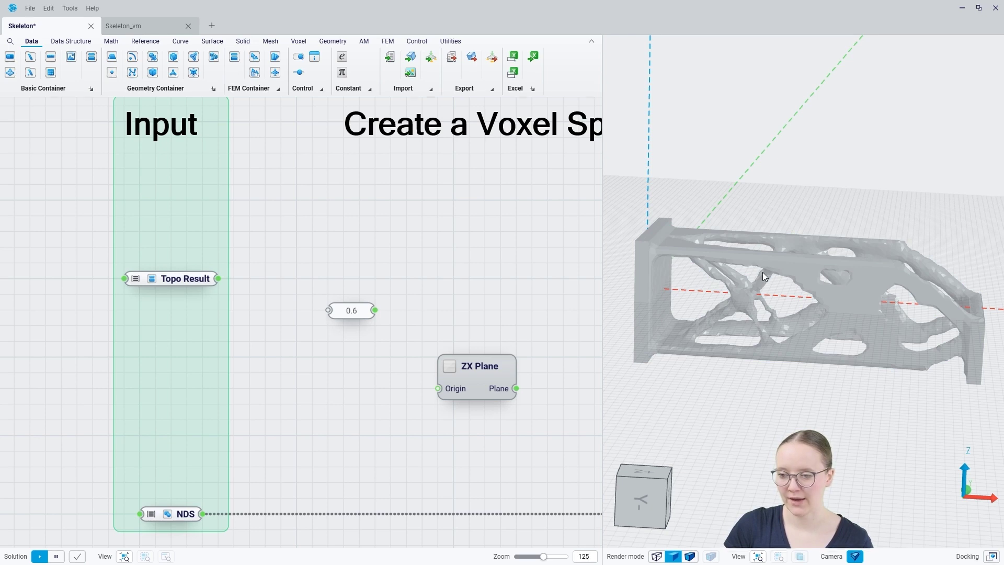
scroll(753, 294, "up", 3)
mouse_move(753, 294)
middle_mouse_down()
mouse_move(714, 310)
mouse_move(758, 289)
middle_mouse_up()
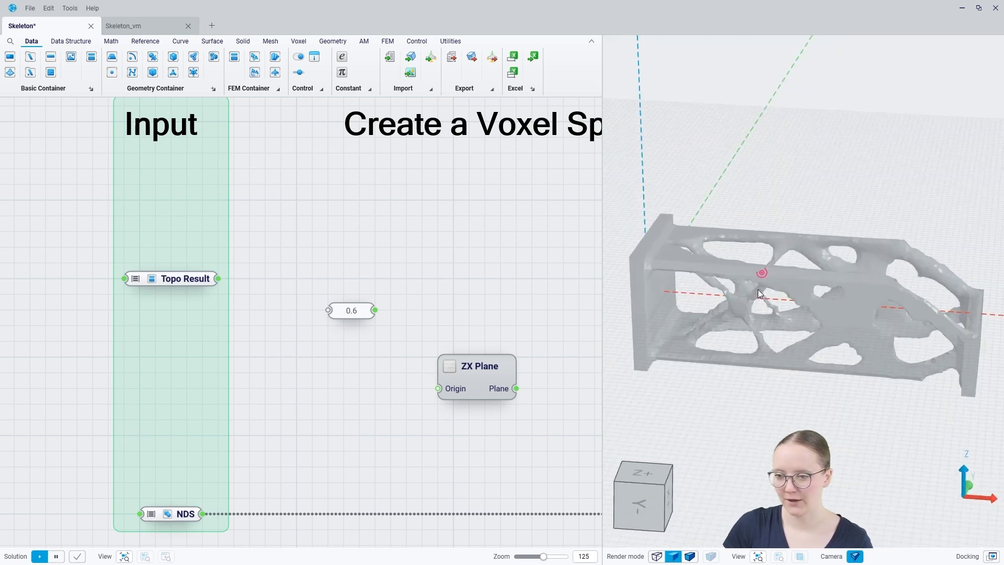
- Turn off the previews of the Topo Result and NDS inputs
left_click(189, 278)
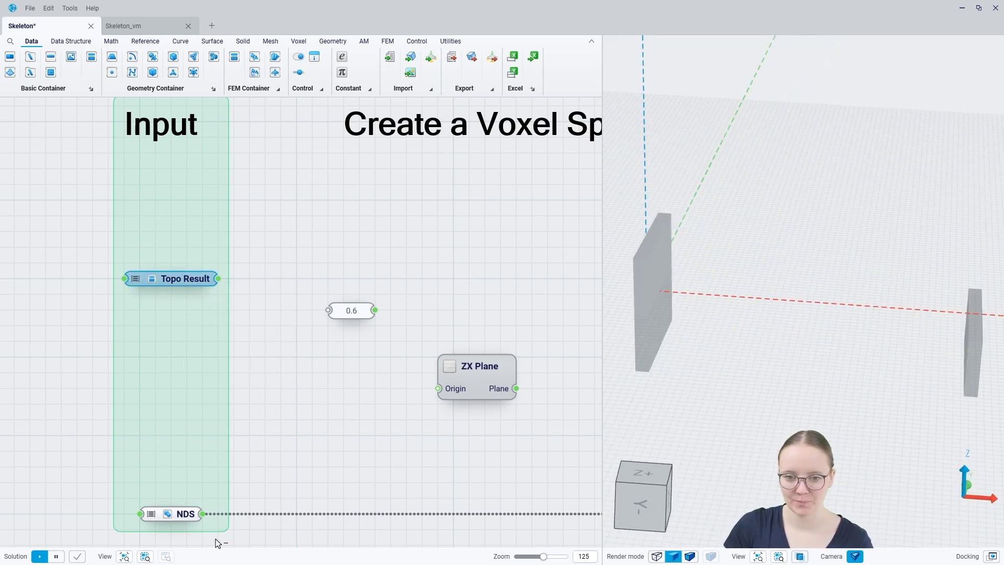
left_click(182, 518)
- Examine the workflow sections from Create a Voxel Space through Unify and Fillet
scroll(206, 456, "down", 5)
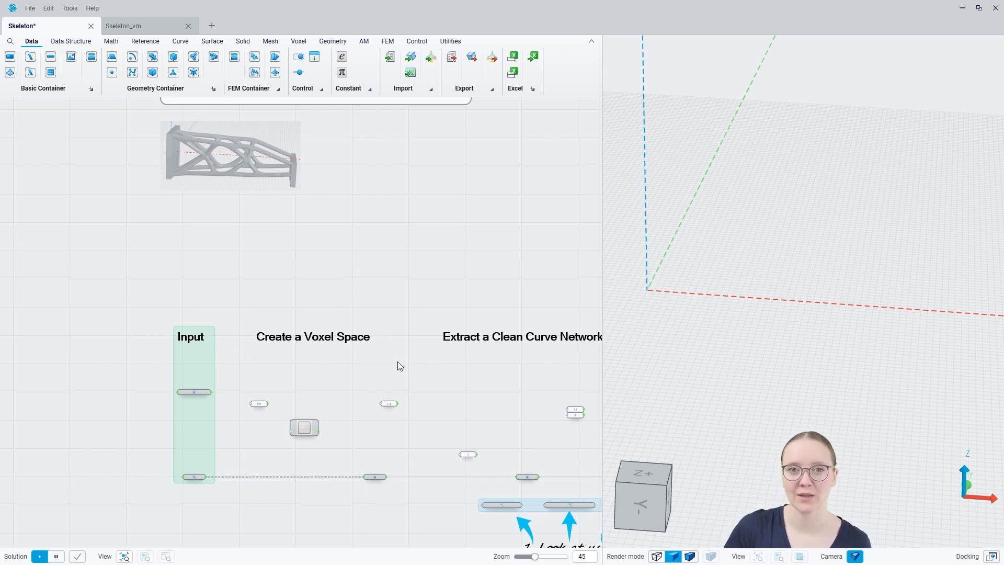
middle_click_drag(527, 385, 291, 332)
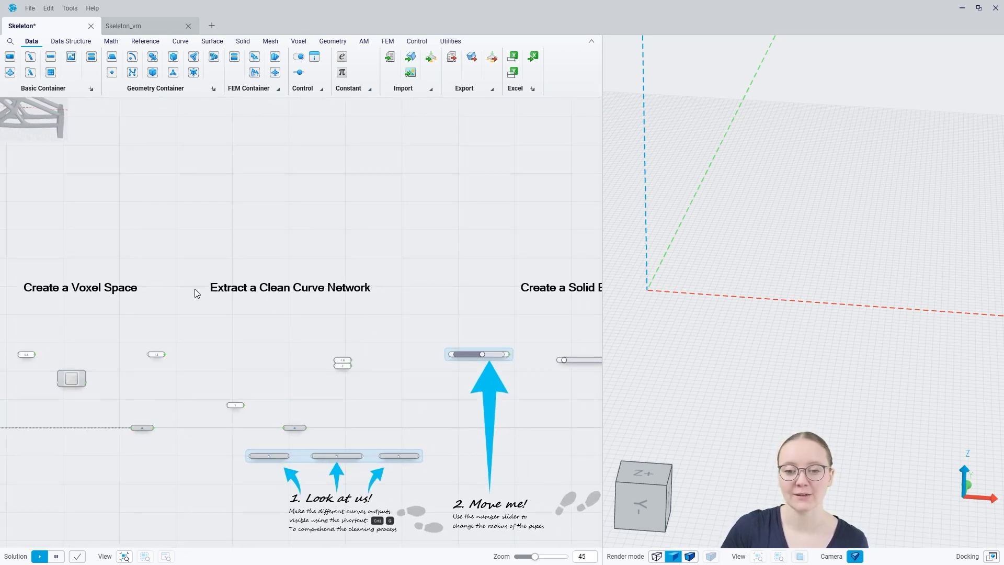
middle_click_drag(479, 308, 251, 283)
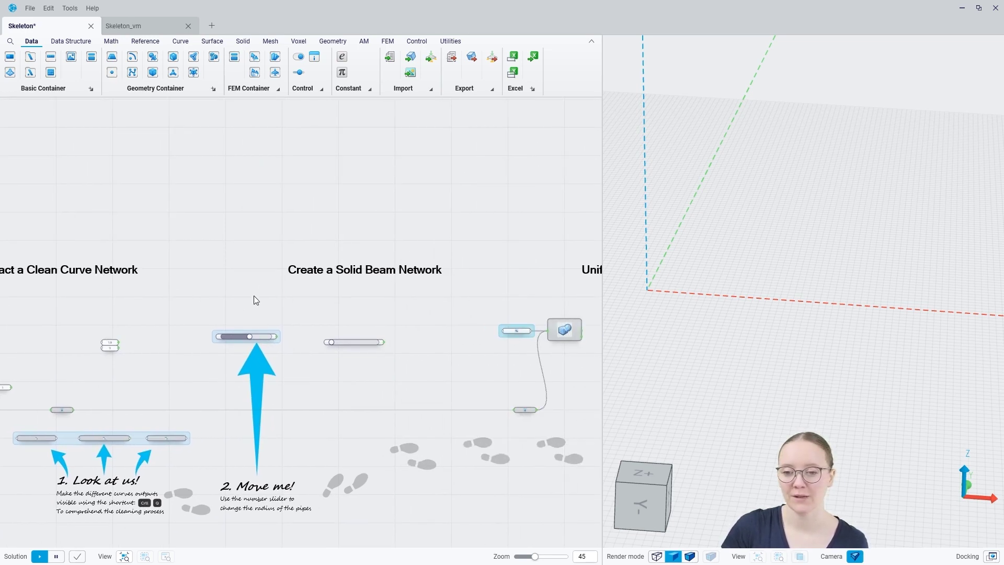
middle_click_drag(473, 312, 198, 312)
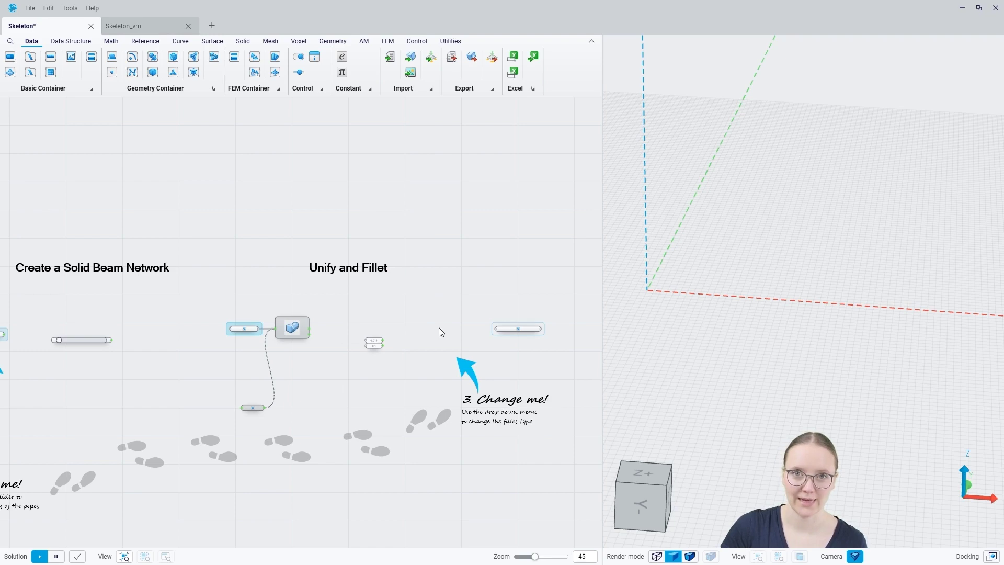
scroll(441, 317, "down", 5)
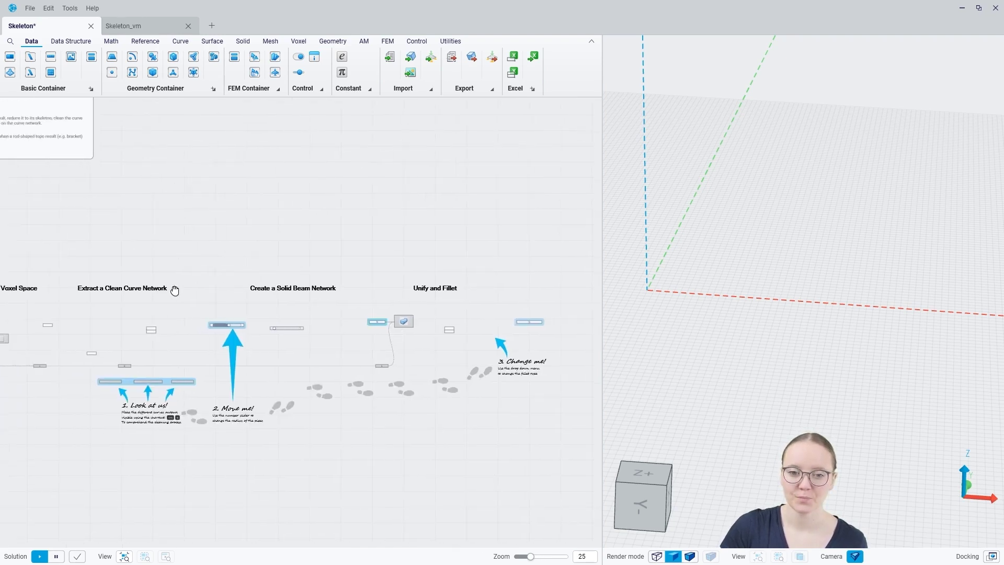
middle_click_drag(213, 216, 203, 291)
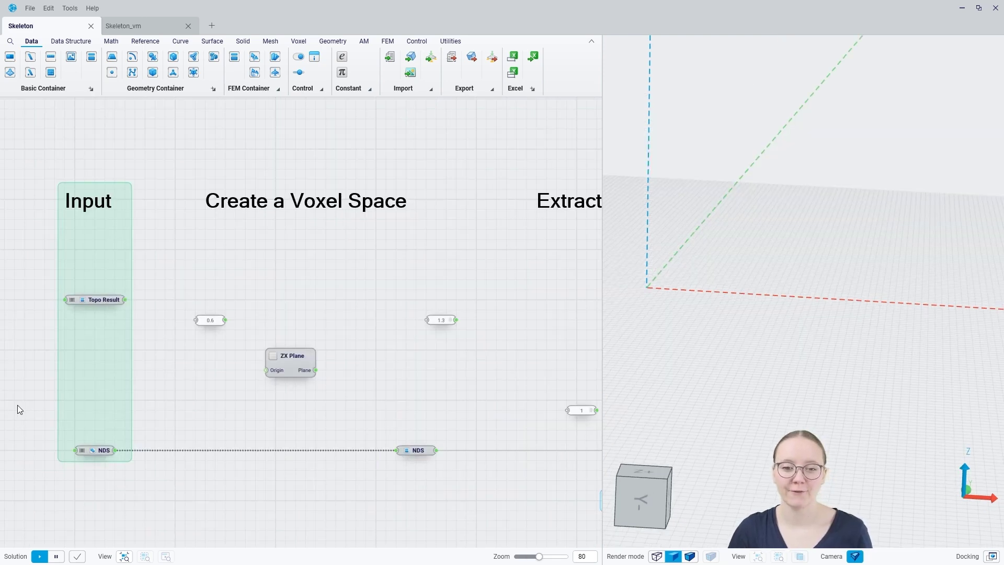
- Add a Create Voxel Space component, feeding it Topo Result as Geometries and the 0.6 value as Resolution
mouse_move(102, 300)
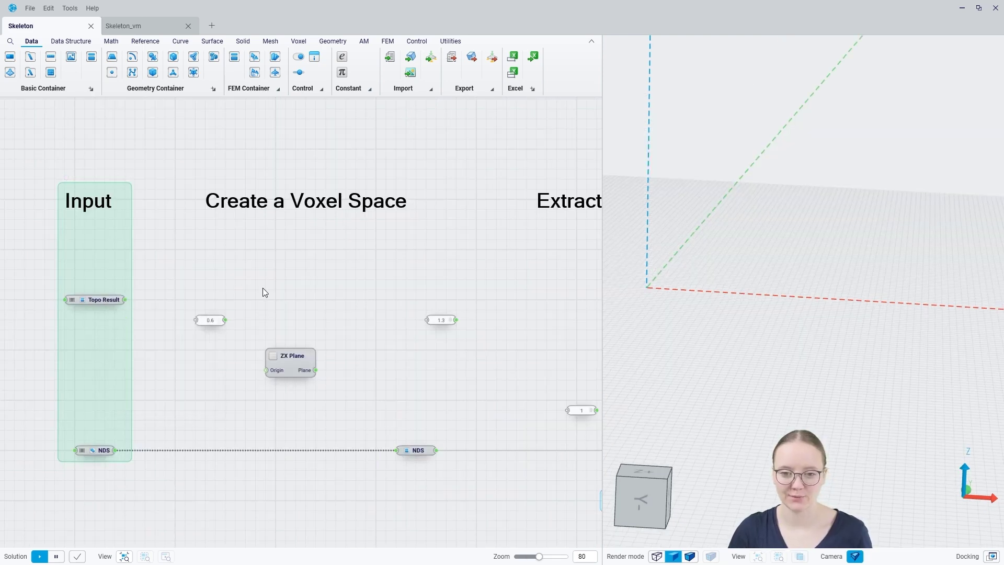
double_click(242, 287)
type("create")
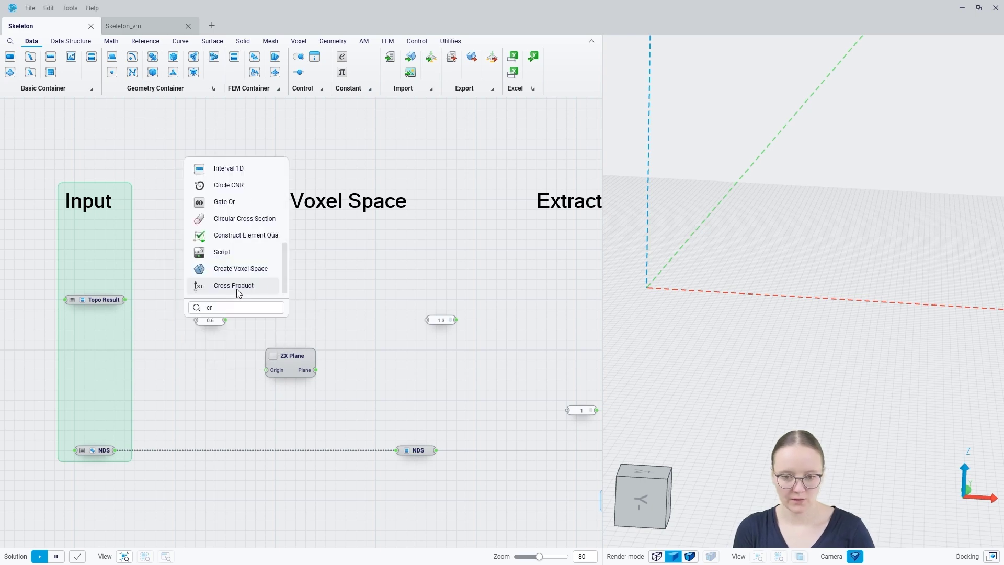
left_click(237, 287)
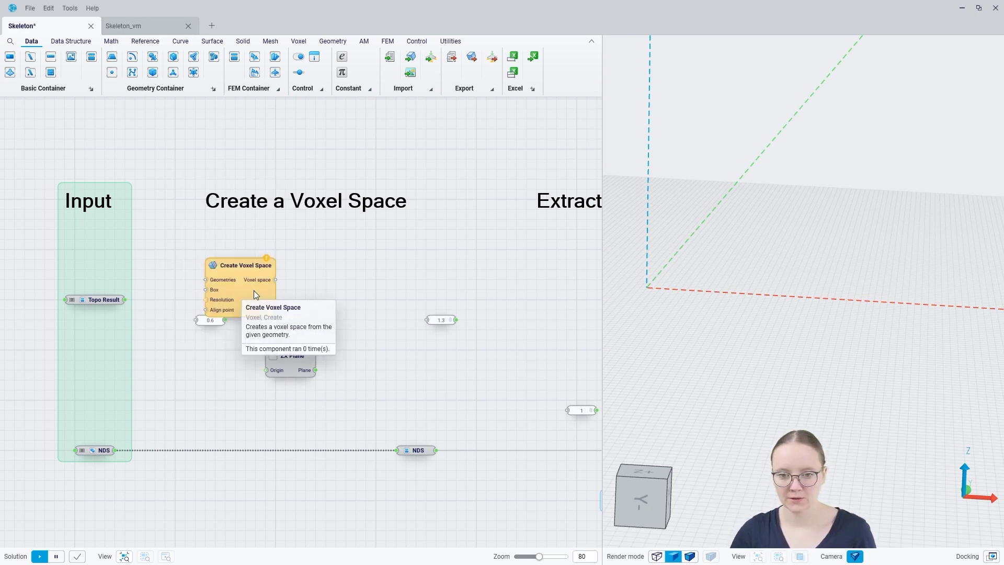
left_click_drag(253, 290, 301, 312)
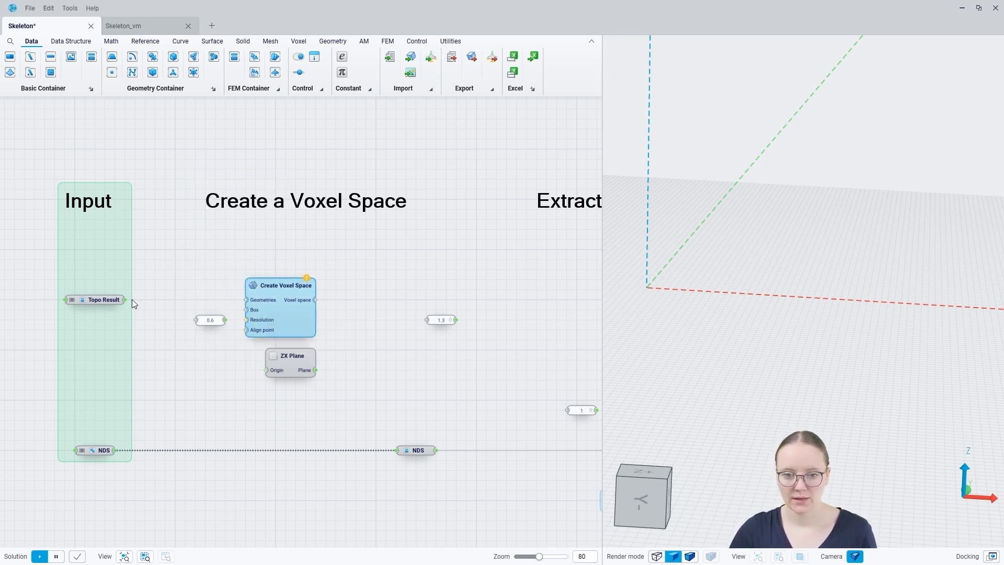
left_click_drag(126, 300, 242, 321)
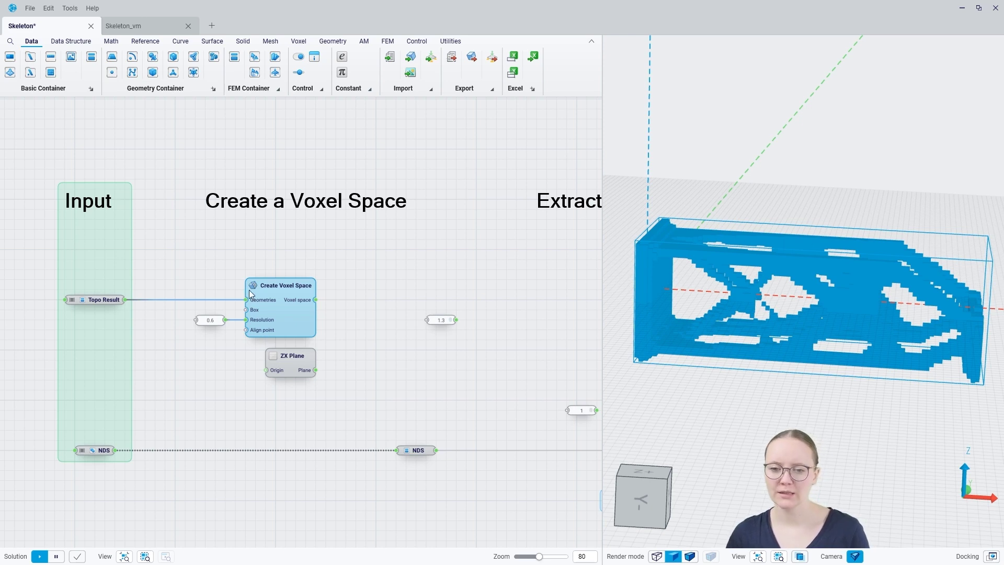
- Examine the voxelised structure from several angles to check its symmetry
left_click(221, 349)
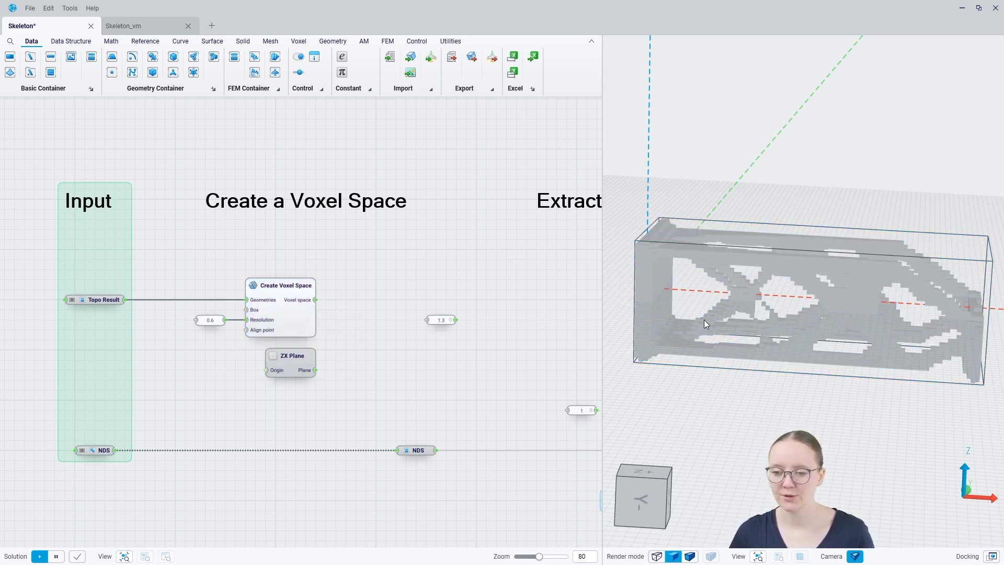
scroll(695, 322, "up", 3)
right_click_drag(695, 320, 728, 347)
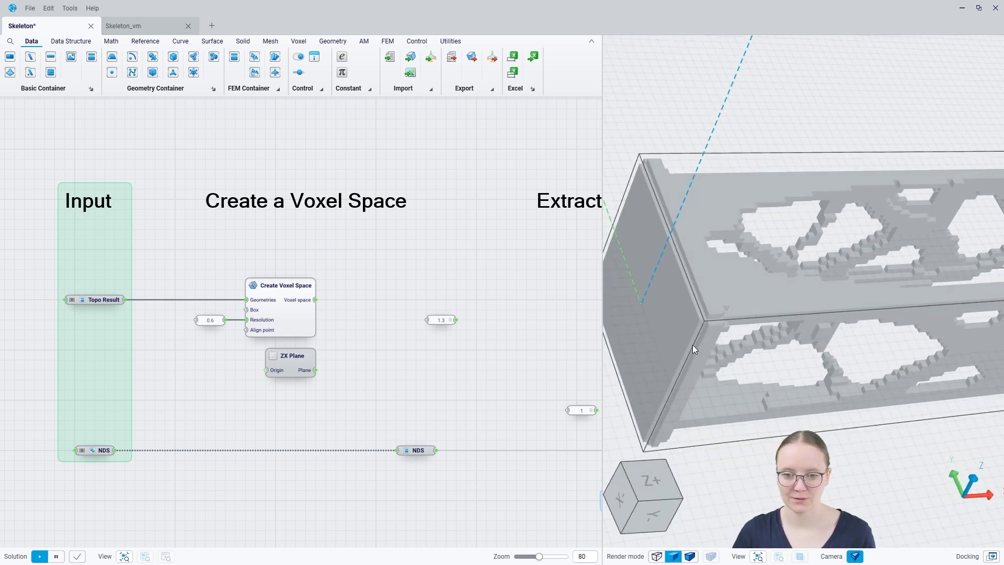
right_click_drag(720, 272, 661, 223)
scroll(696, 217, "down", 4)
scroll(752, 232, "up", 3)
mouse_move(752, 231)
right_mouse_down()
mouse_move(755, 277)
mouse_move(755, 238)
mouse_move(767, 239)
right_mouse_up()
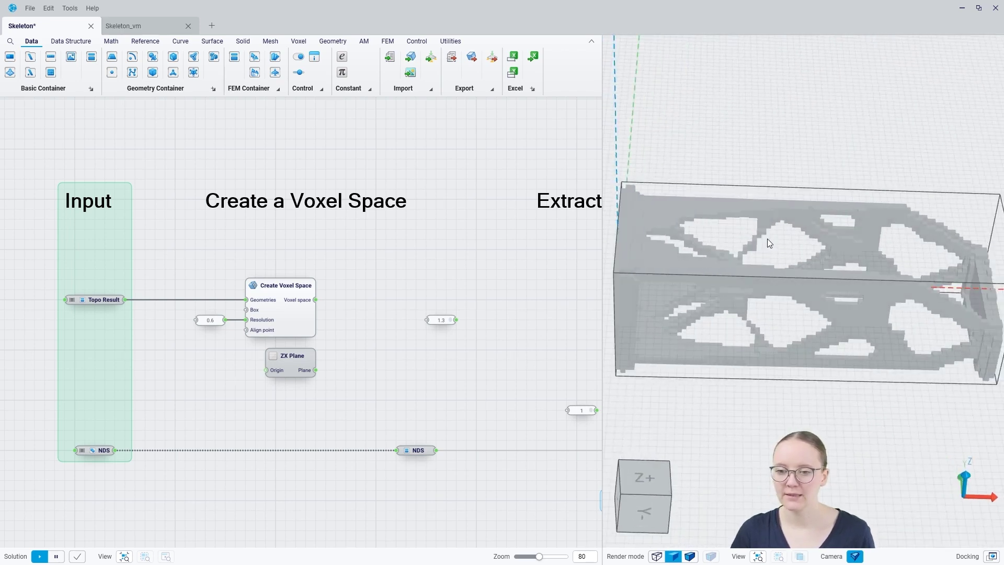
- Add a Make Symmetric component and supply it with the voxel space from Create Voxel Space
right_click(372, 293)
type("make s")
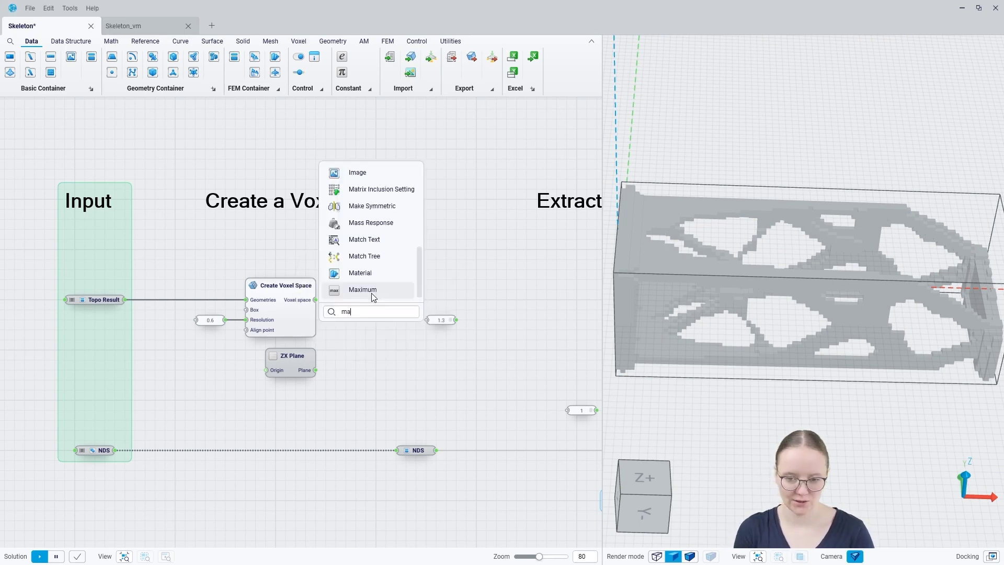
left_click(373, 290)
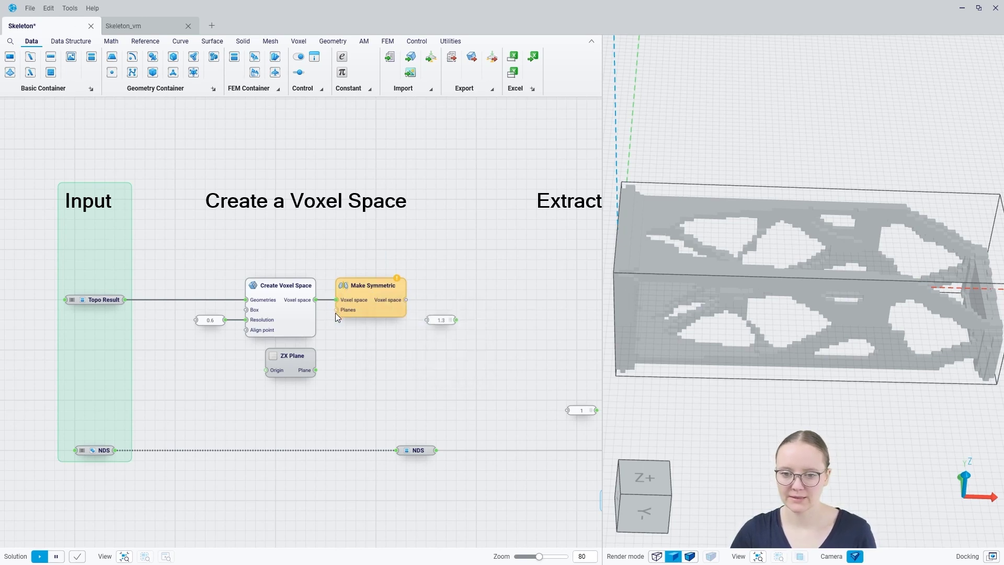
- Preview the ZX Plane and connect it to the Planes input of Make Symmetric
left_click(284, 372)
middle_click_drag(702, 283, 729, 272)
left_click_drag(315, 371, 337, 309)
left_click(375, 300)
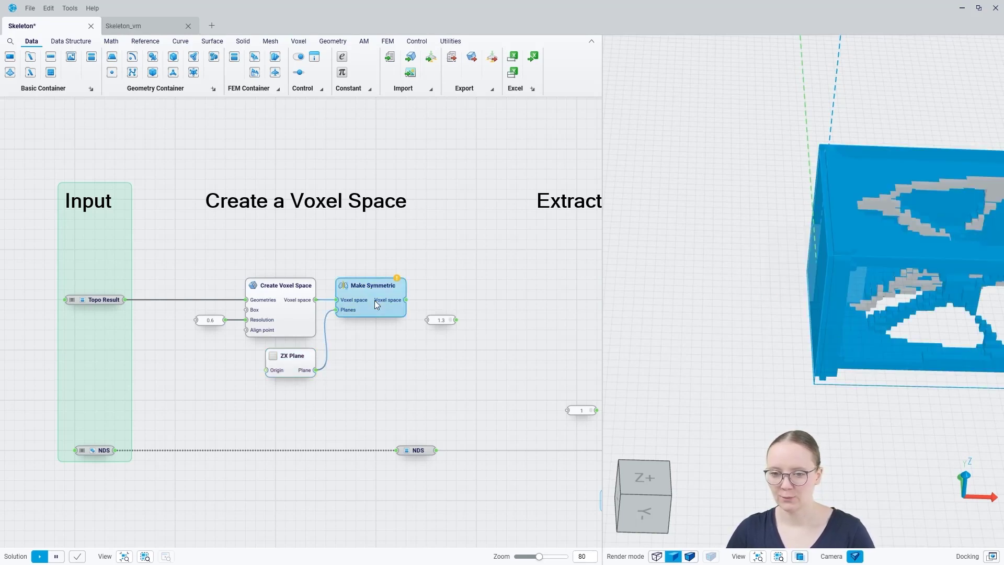
left_click(385, 350)
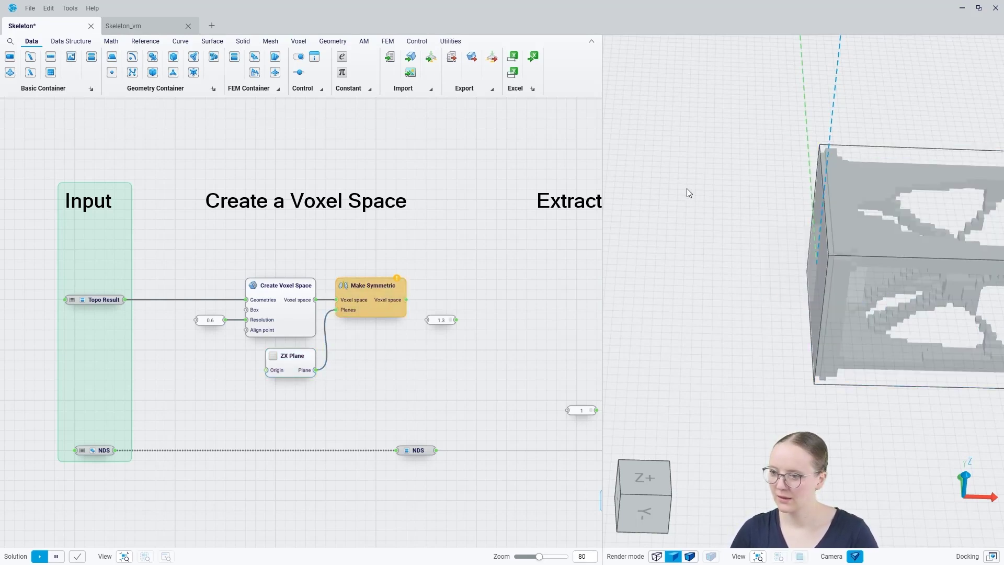
- Hide the Create Voxel Space preview and examine the Make Symmetric result together with the ZX Plane
scroll(688, 187, "down", 3)
scroll(892, 207, "up", 3)
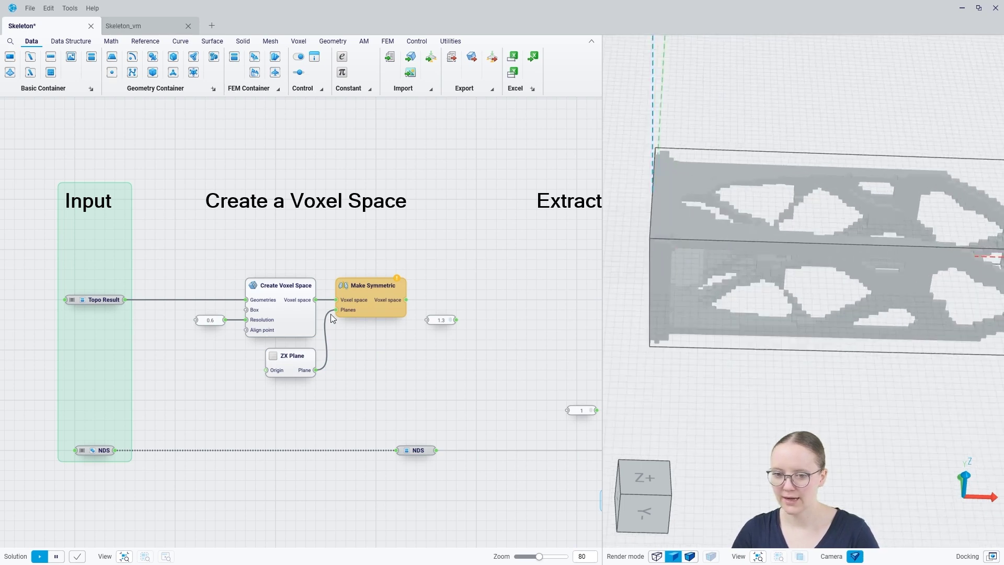
left_click(284, 313)
key("ctrl+h")
left_click(387, 308)
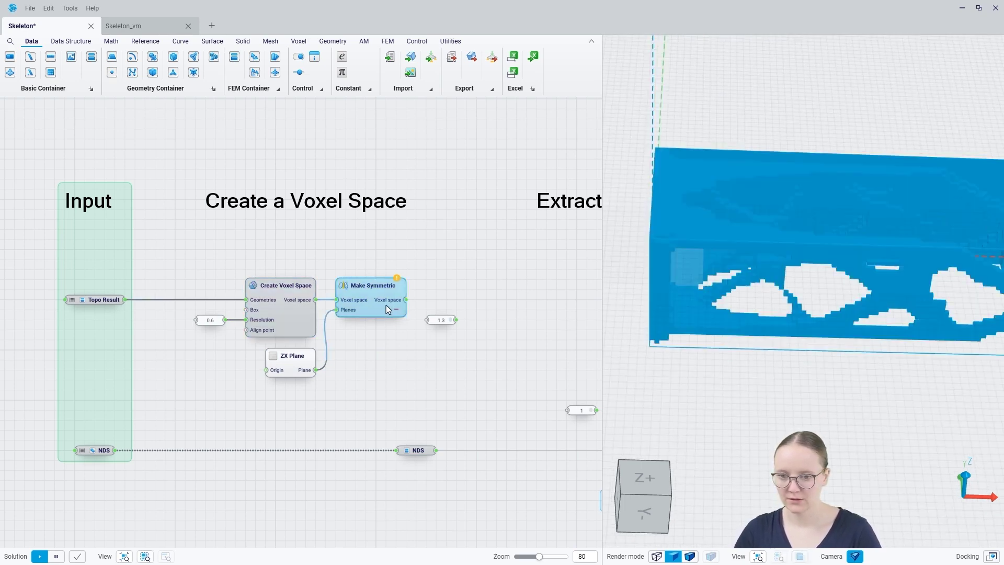
key("ctrl+q")
left_click(393, 343)
scroll(671, 262, "down", 4)
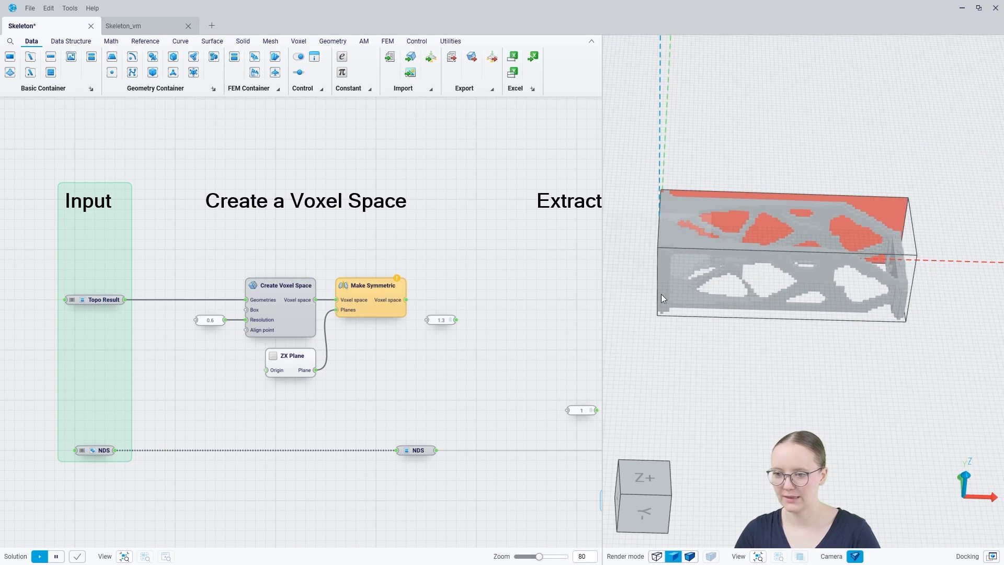
- Hide the Make Symmetric preview in the viewport
left_click(376, 311)
key("ctrl+h")
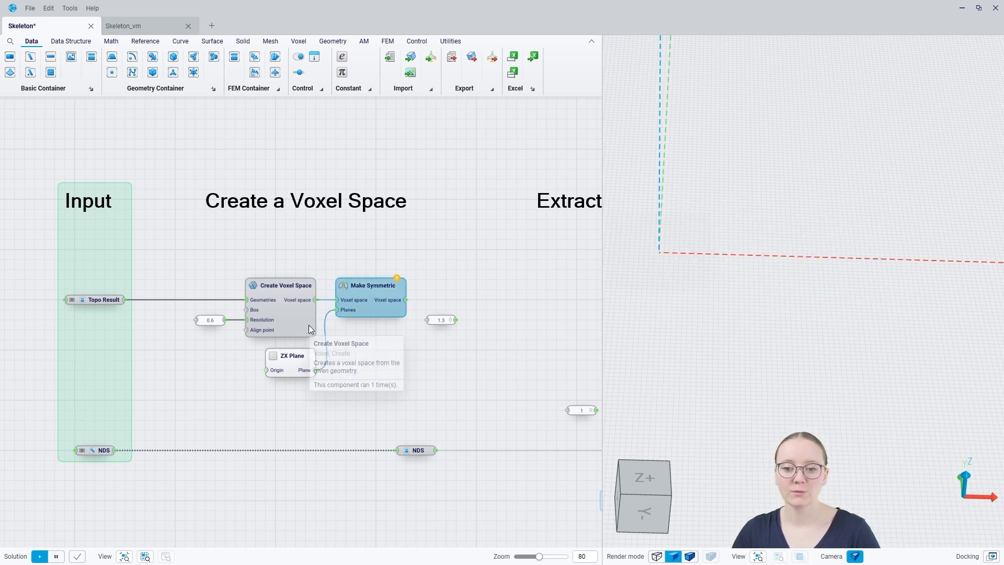
middle_click_drag(520, 292, 252, 291)
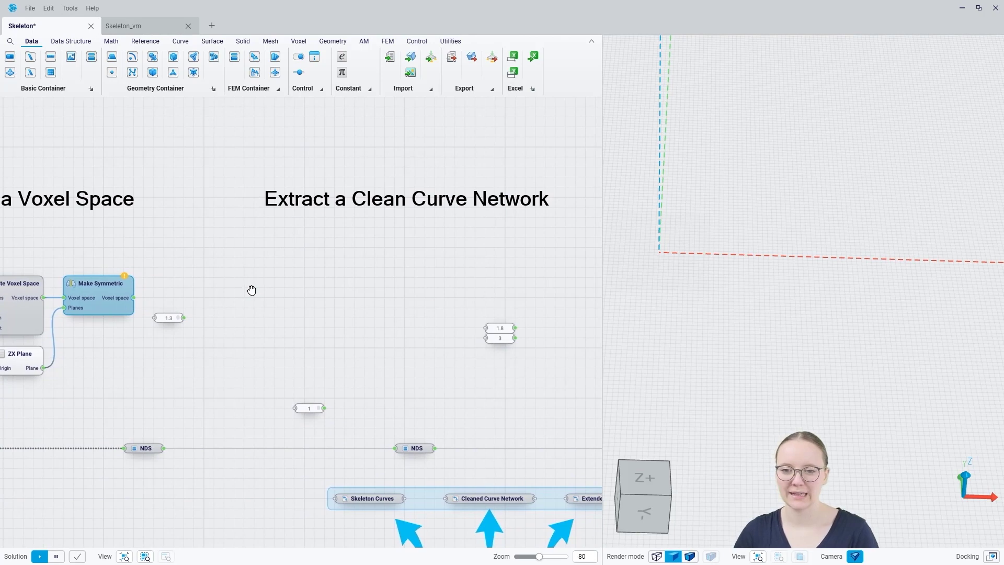
left_click(253, 294)
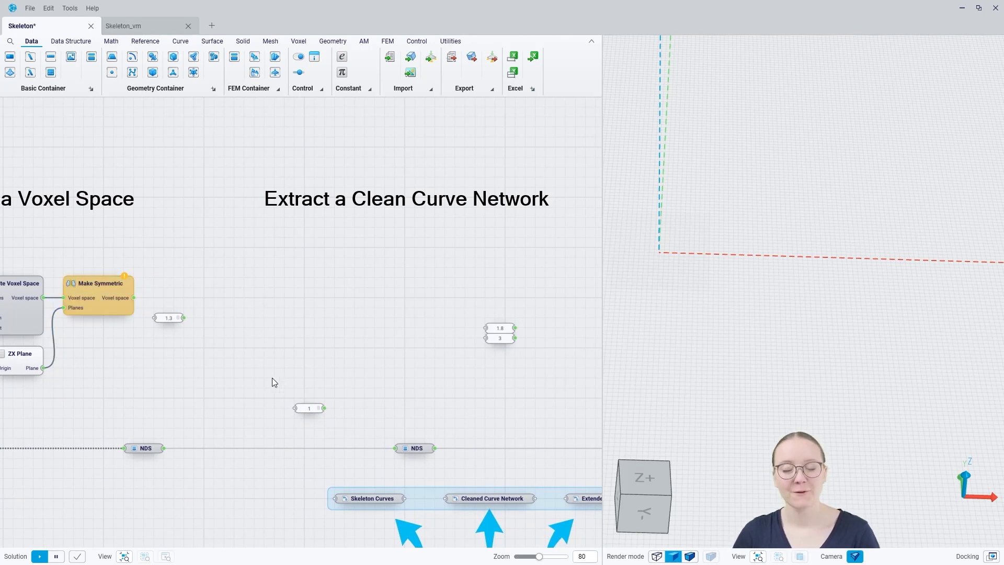
- Add a Skeletonize Voxel Space component, feeding it the symmetric voxel space and the NDS geometry as Connections
right_click(249, 301)
type("ske")
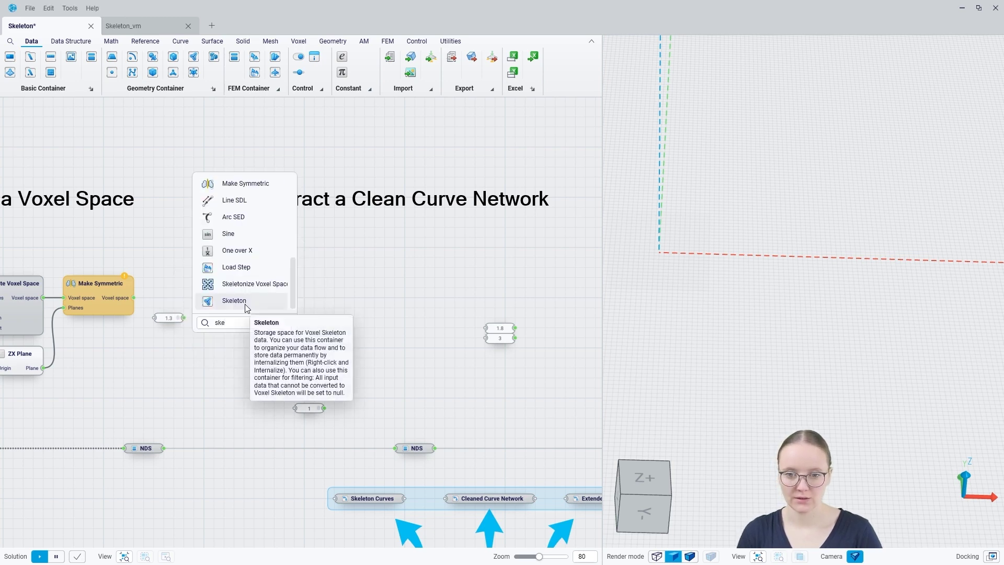
left_click(251, 284)
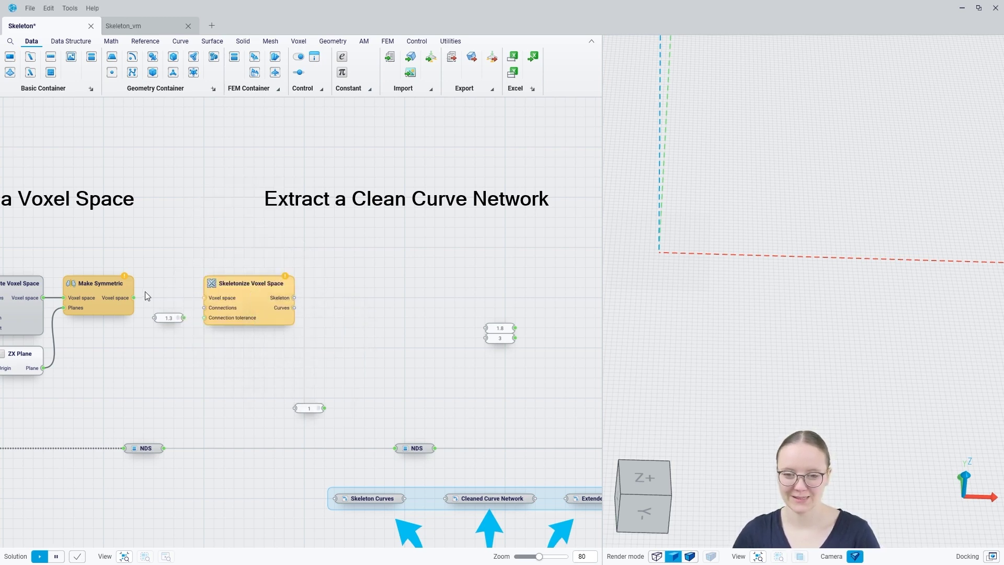
left_click_drag(133, 297, 282, 297)
left_click(263, 346)
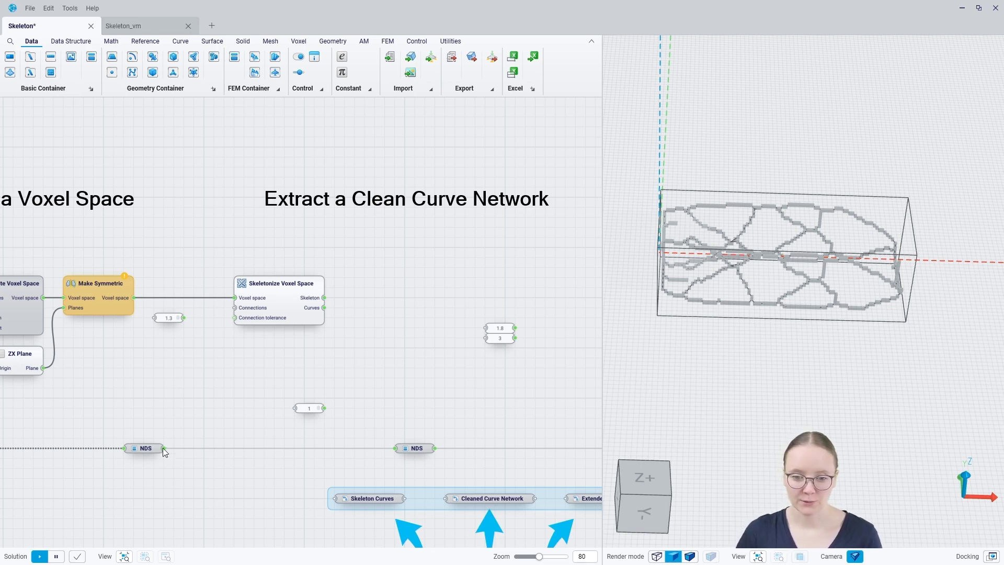
left_click_drag(165, 447, 235, 307)
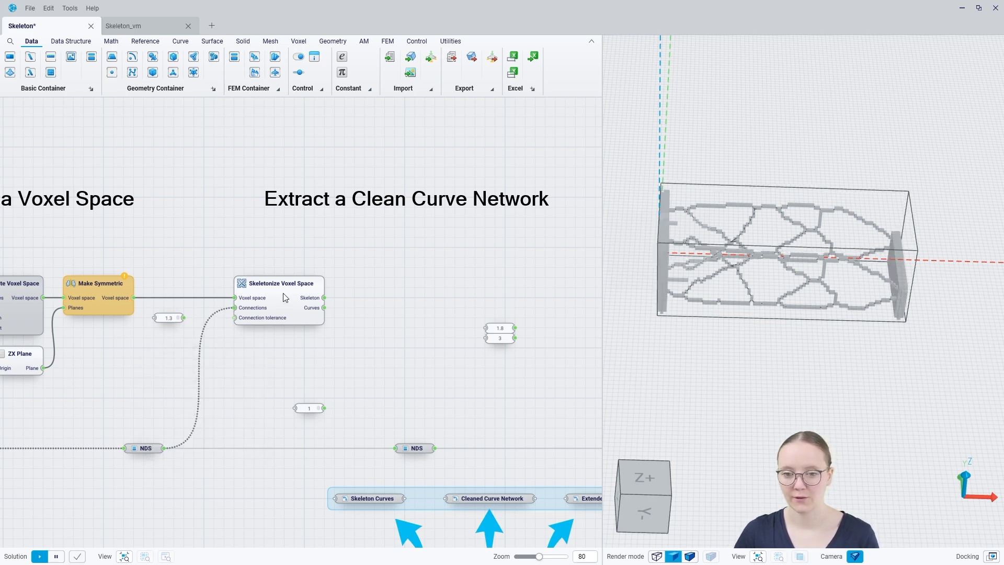
- Feed the value 1.3 into the Connection tolerance of Skeletonize Voxel Space and examine the resulting voxel skeleton
left_click_drag(185, 318, 225, 317)
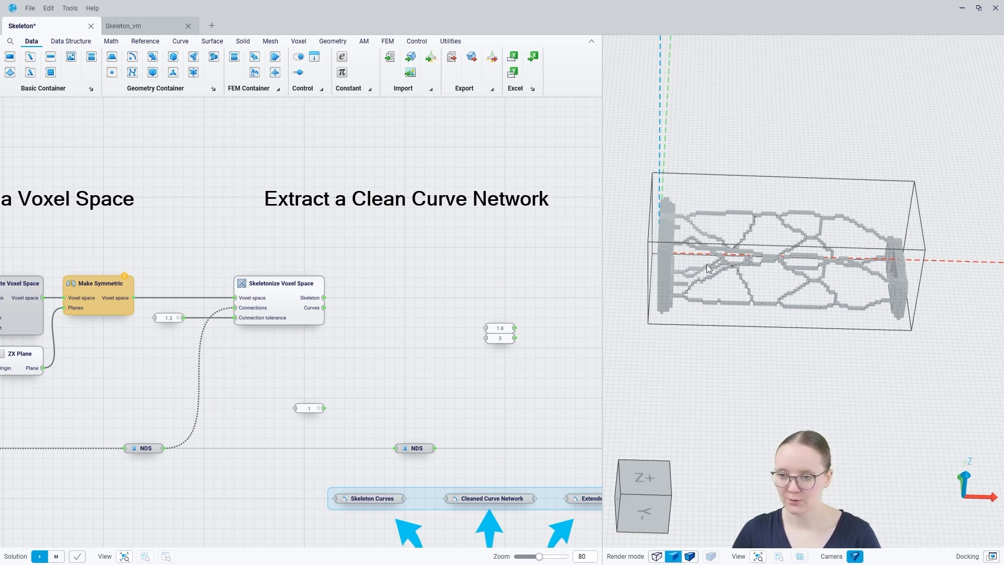
scroll(707, 265, "up", 3)
mouse_move(631, 290)
middle_mouse_down()
mouse_move(617, 256)
mouse_move(631, 259)
mouse_move(641, 284)
mouse_move(637, 263)
middle_mouse_up()
scroll(637, 262, "down", 2)
middle_click_drag(836, 281, 829, 288)
- Add a Curve container and feed it the Curves output of Skeletonize Voxel Space
double_click(370, 318)
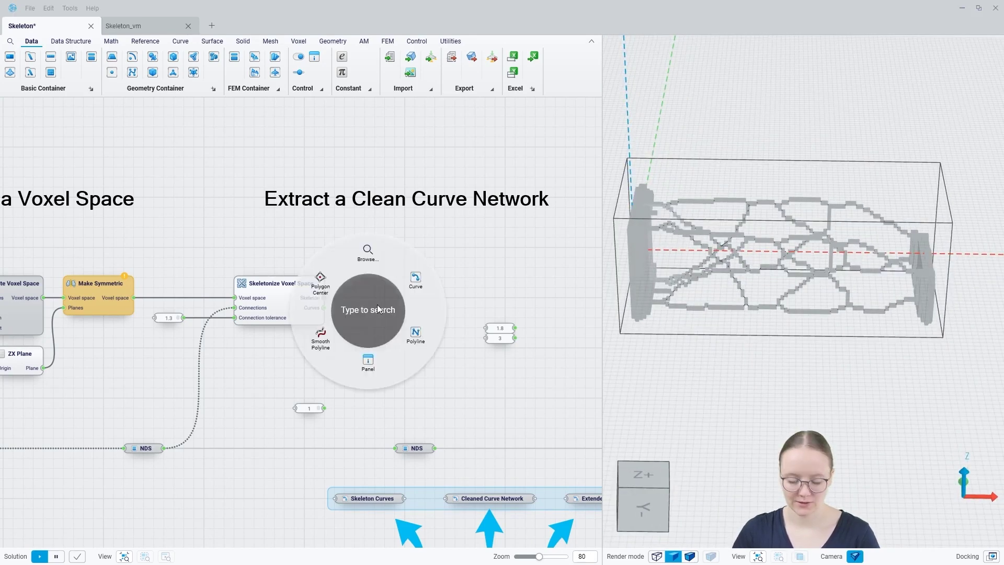
type("cur")
left_click(377, 305)
left_click_drag(324, 308, 345, 318)
- Hide the Skeletonize Voxel Space preview and examine the skeleton curves on their own
left_click(279, 305)
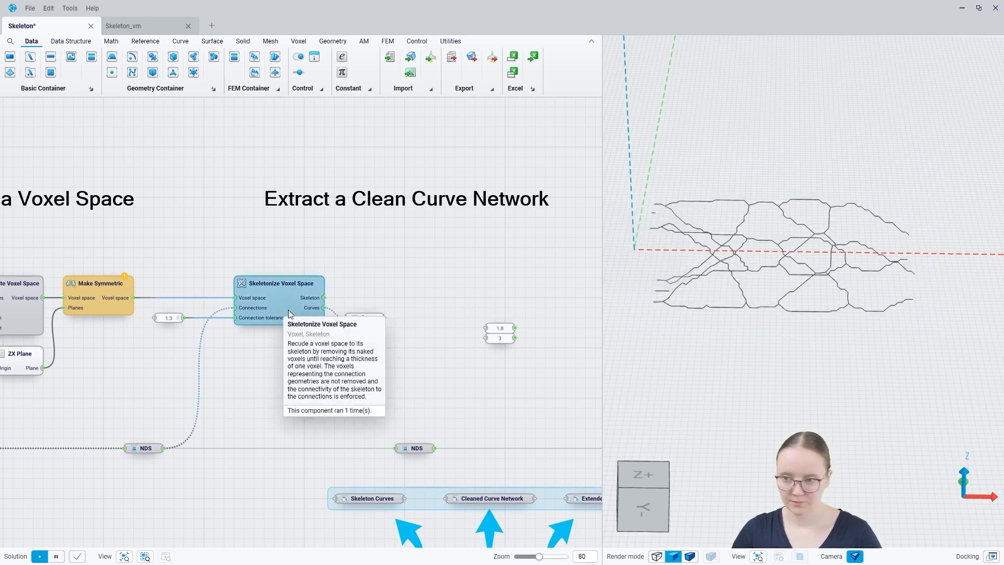
left_click(412, 346)
mouse_move(777, 289)
middle_mouse_down()
mouse_move(778, 299)
mouse_move(788, 282)
middle_mouse_up()
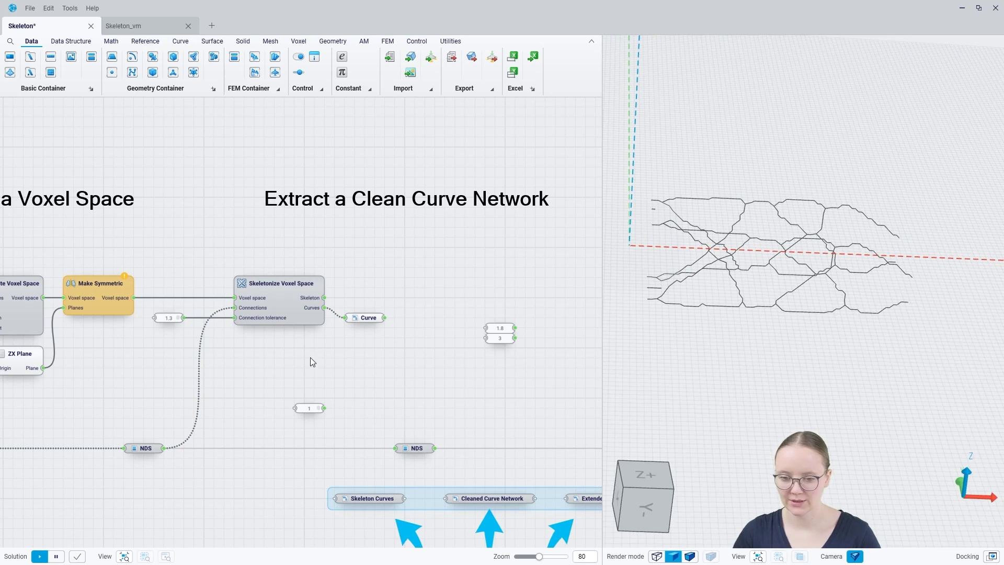
- Connect the Curves output of Skeletonize Voxel Space to the Skeleton Curves container and delete the separate Curve container
left_click_drag(324, 308, 335, 498)
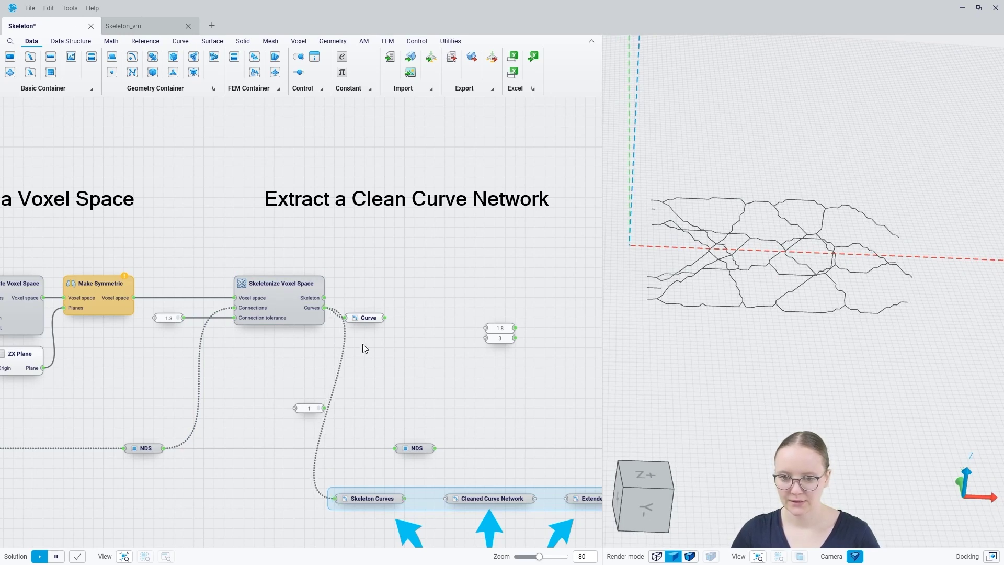
left_click(367, 319)
key("Delete")
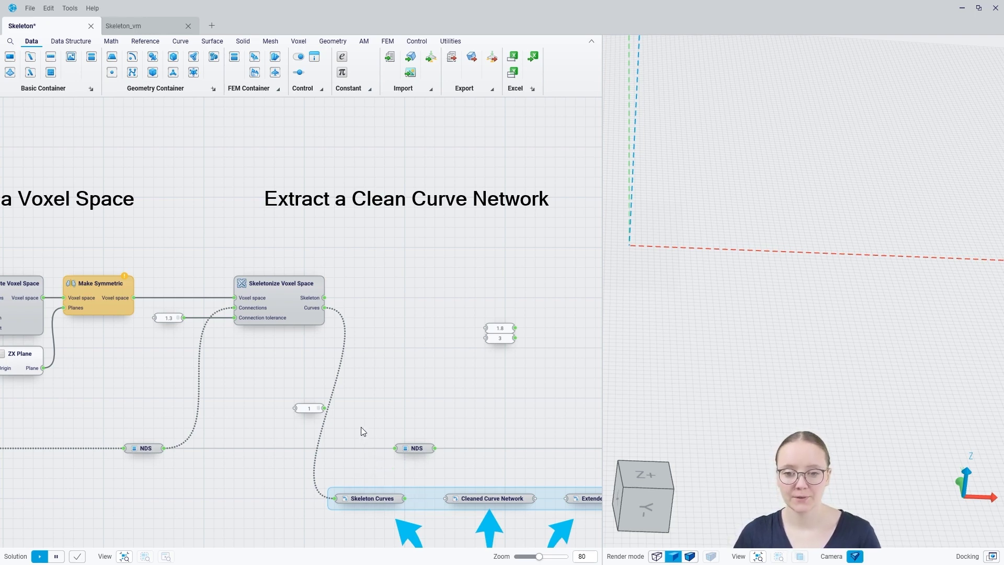
- Add a Clean Curve Network component beside Skeletonize Voxel Space
right_click(395, 296)
type("clea")
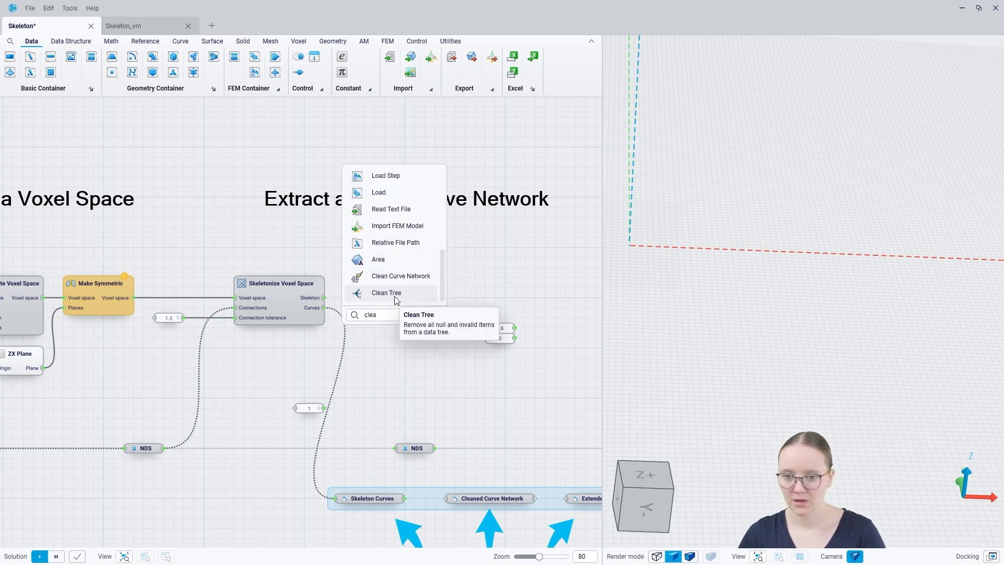
left_click(399, 276)
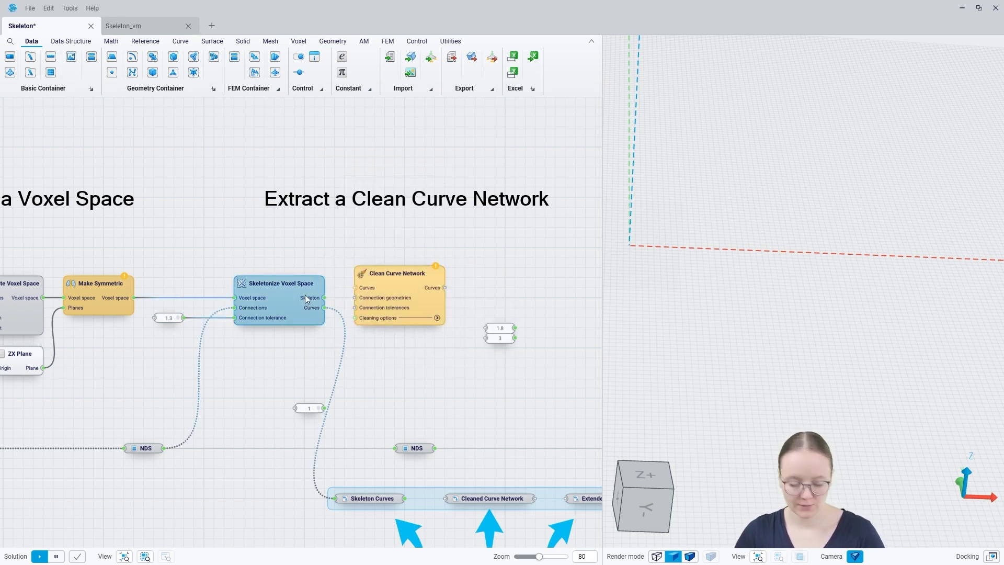
- Preview the Skeleton Curves container and examine the curve ends near the connection geometry up close
left_click(370, 498)
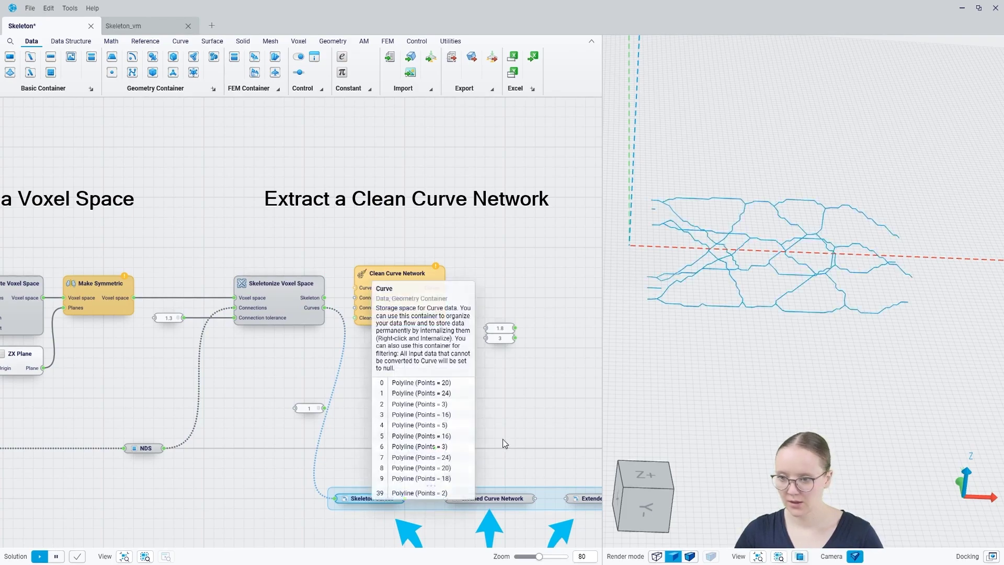
scroll(645, 219, "up", 5)
middle_click_drag(642, 220, 642, 204)
middle_click_drag(724, 304, 699, 293)
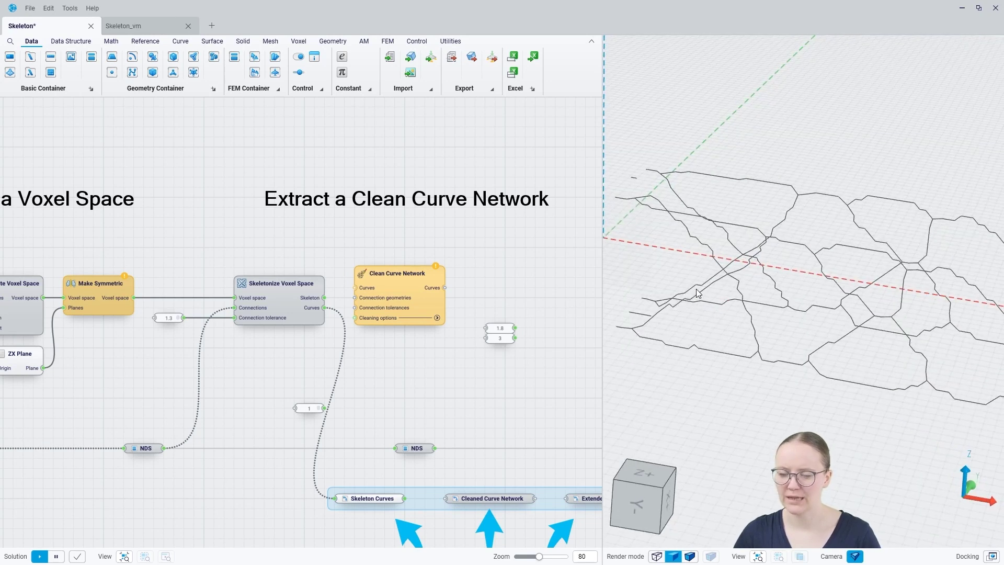
- Reposition Clean Curve Network and feed it the skeletonized Curves, NDS as Connection geometries and the value 1 as Connection tolerances
mouse_move(431, 293)
left_mouse_down()
mouse_move(432, 310)
mouse_move(431, 301)
left_mouse_up()
scroll(653, 241, "down", 3)
left_click(426, 249)
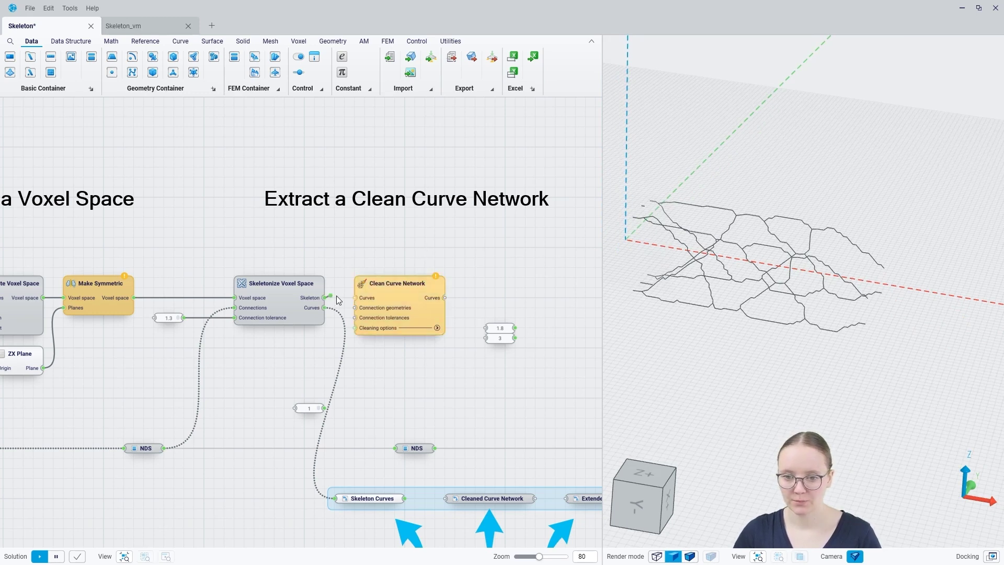
left_click_drag(325, 307, 355, 298)
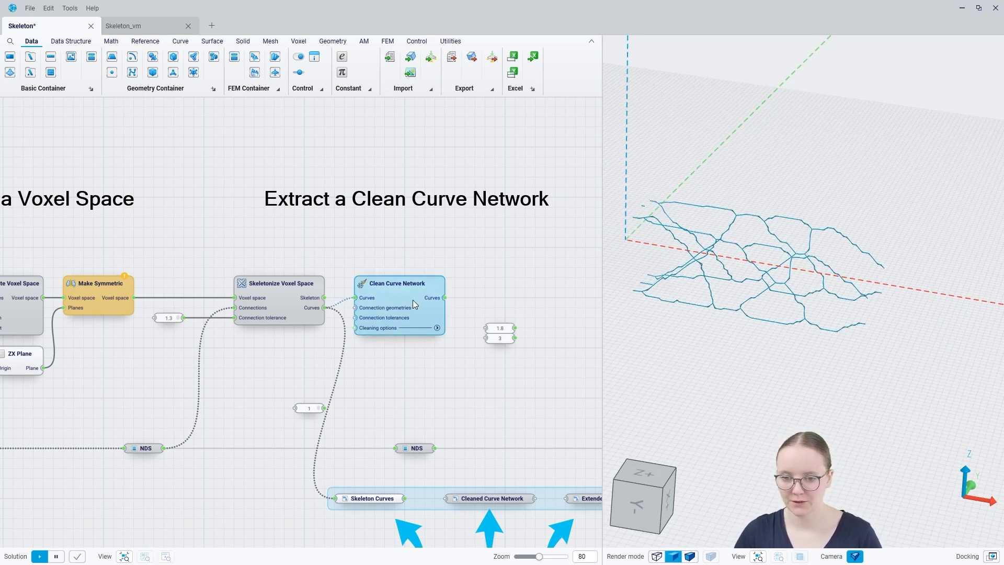
left_click_drag(424, 303, 434, 313)
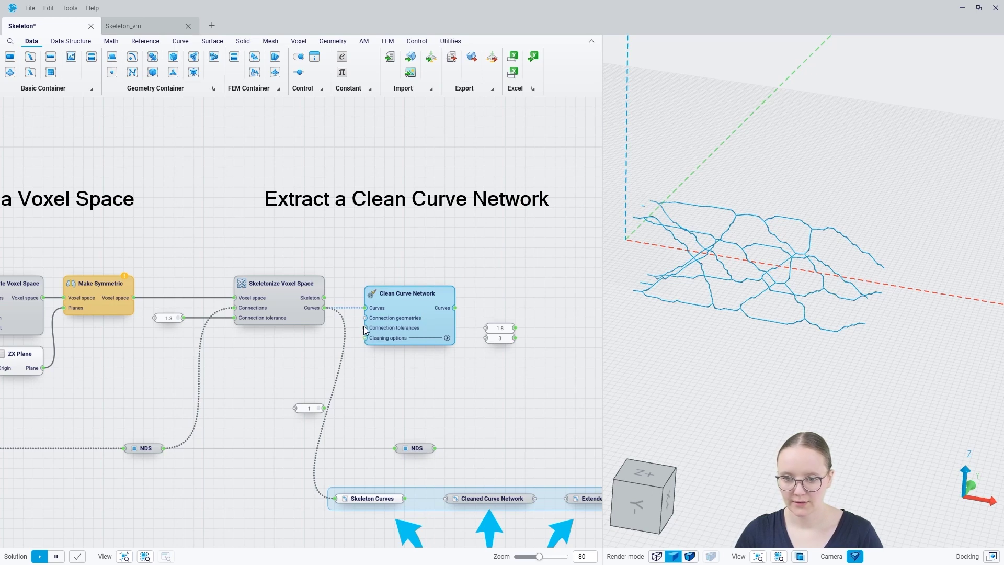
left_click_drag(365, 317, 166, 449)
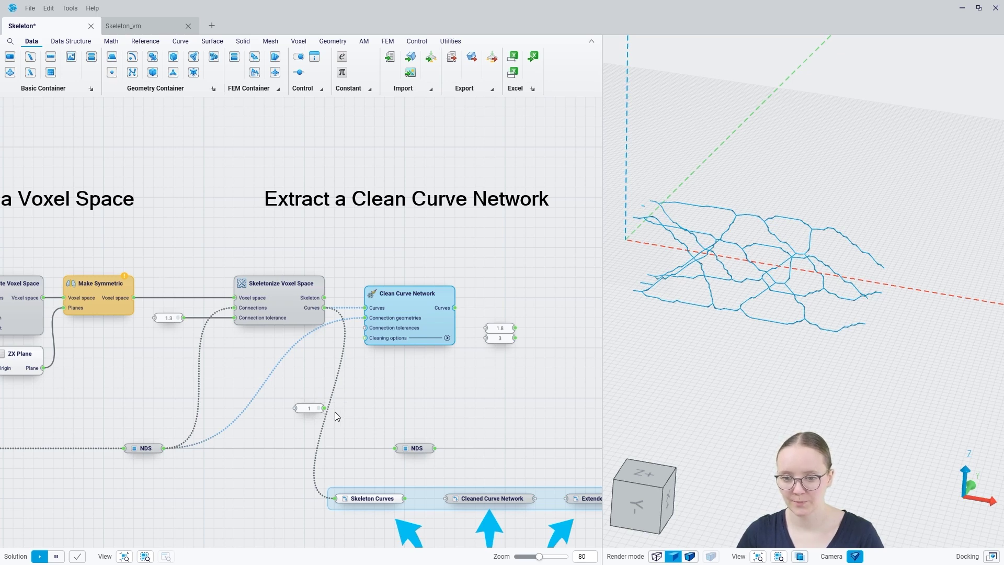
left_click_drag(362, 329, 325, 407)
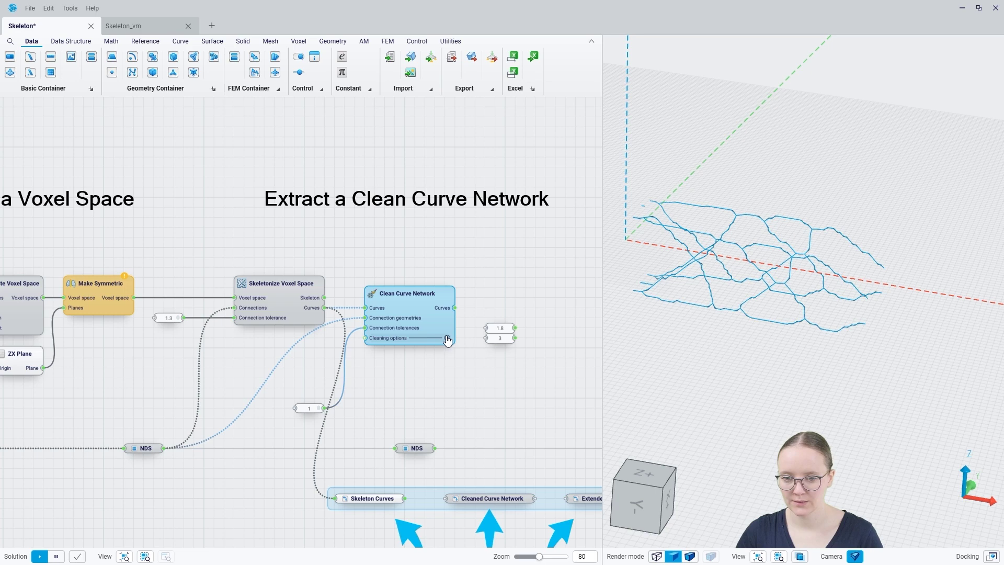
- Hide the Skeleton Curves preview, leaving only the Clean Curve Network result displayed
left_click(370, 482)
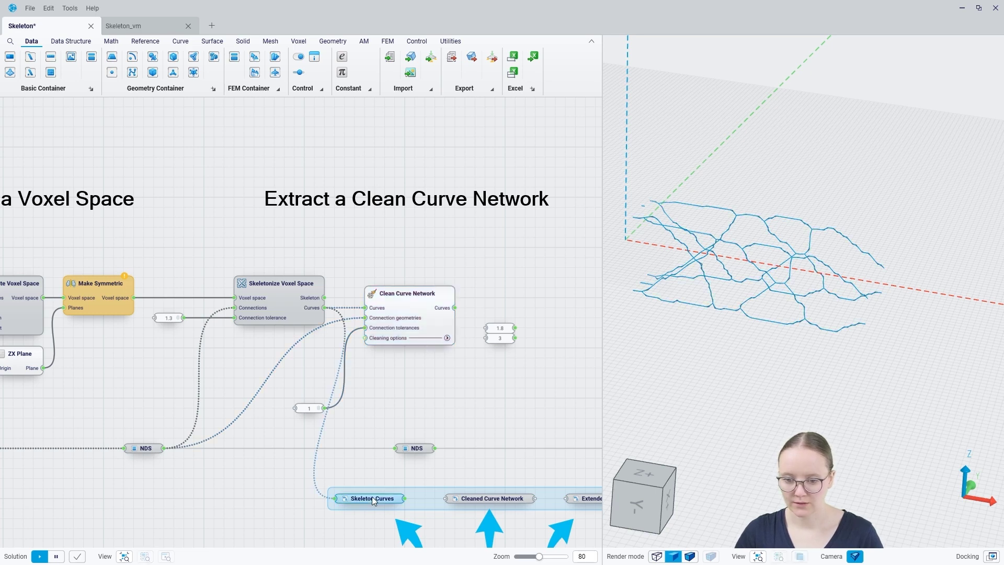
left_click(413, 303)
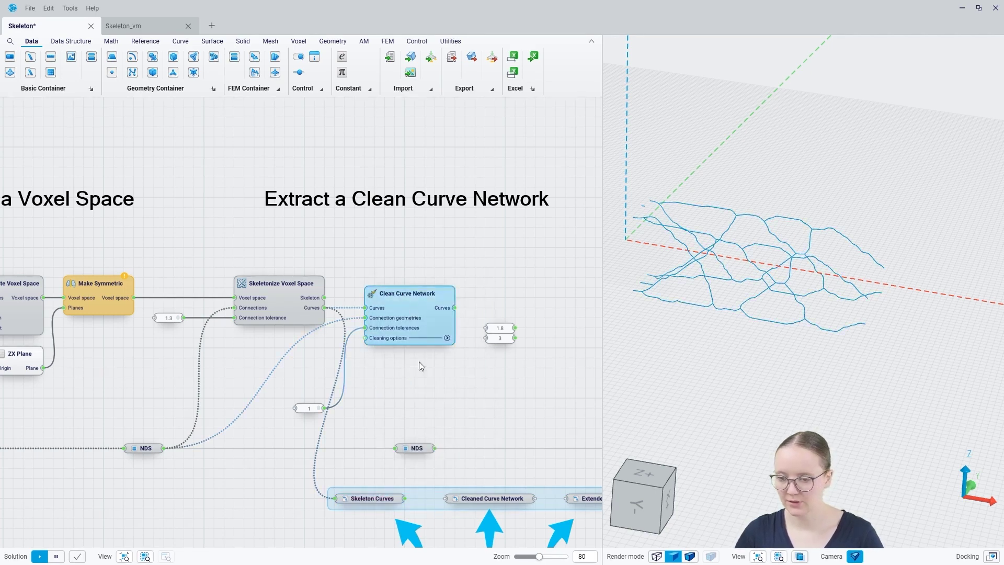
left_click(422, 378)
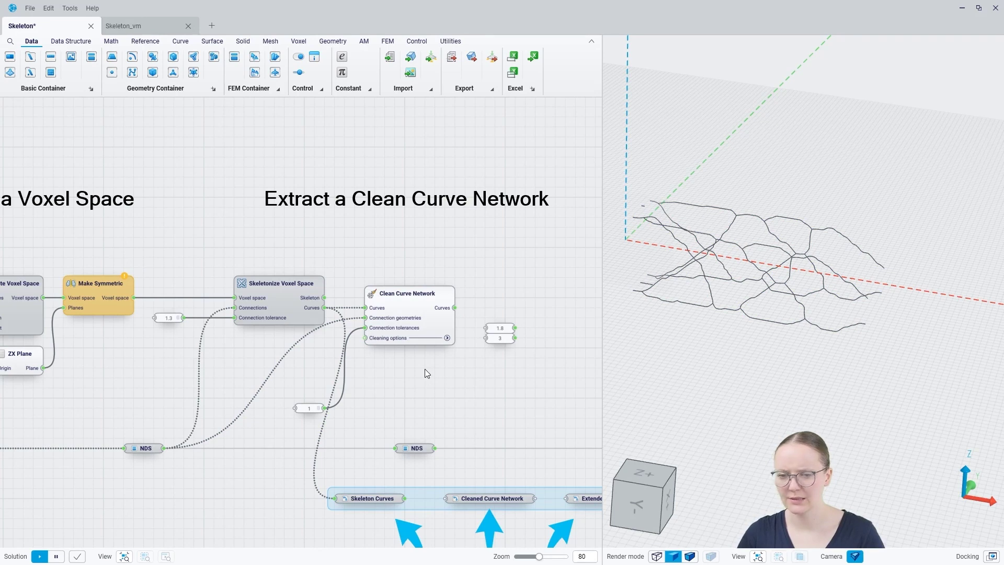
- In the Cleaning options, set Remove short curves to 0.180, Curve rebuild degree to 1 and Curve simplification to 1.000
left_click(447, 338)
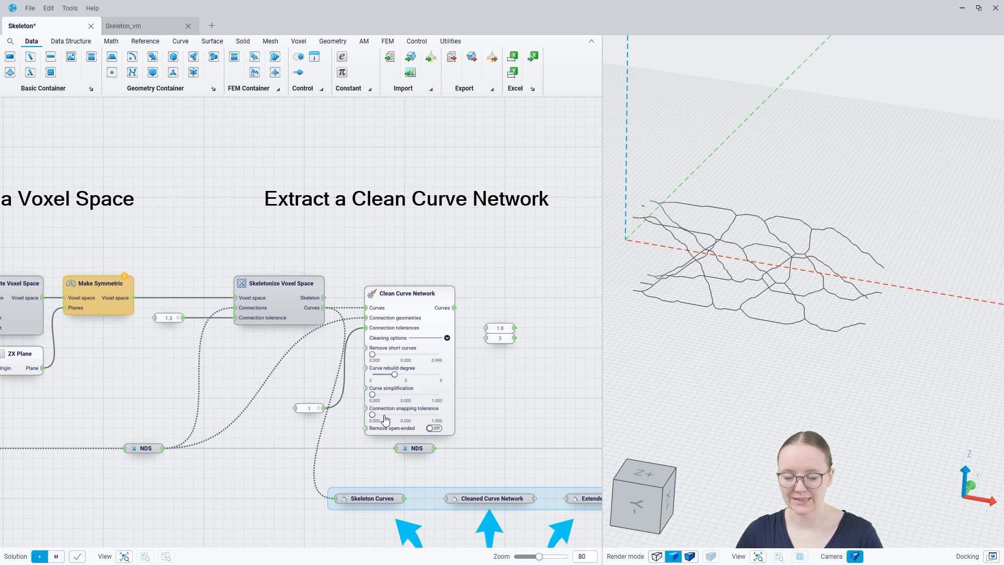
left_click_drag(372, 354, 383, 355)
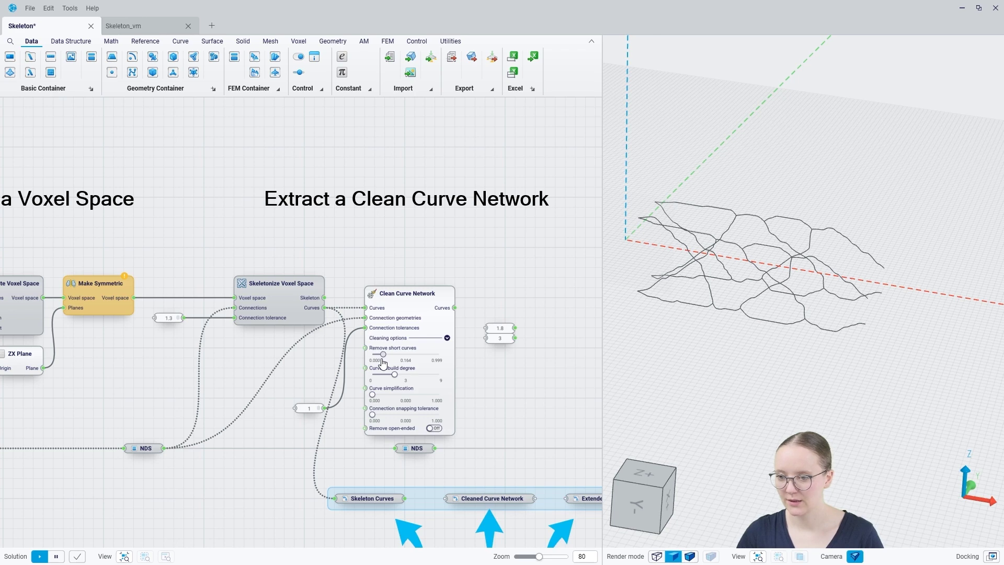
left_click_drag(383, 362, 384, 362)
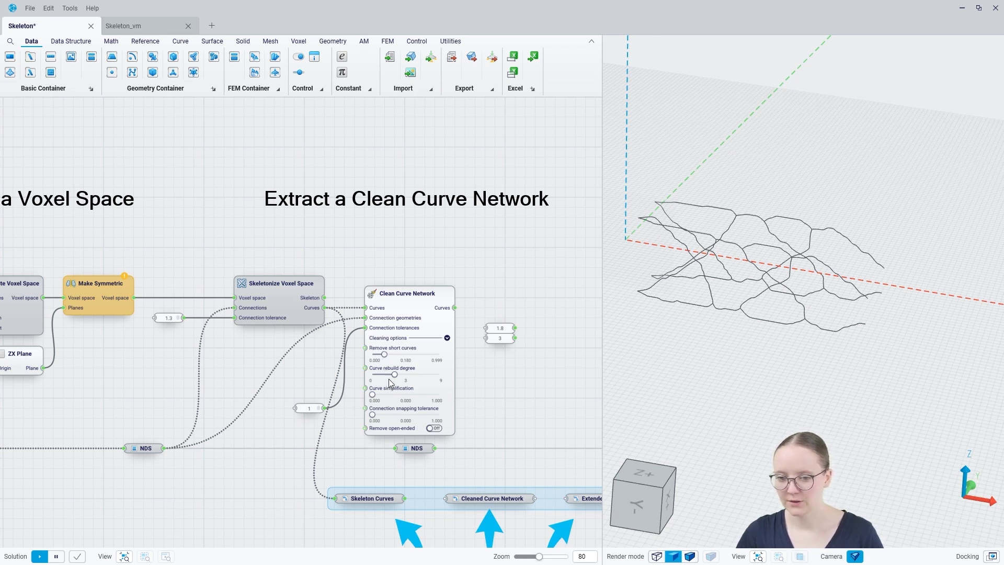
left_click_drag(393, 375, 383, 386)
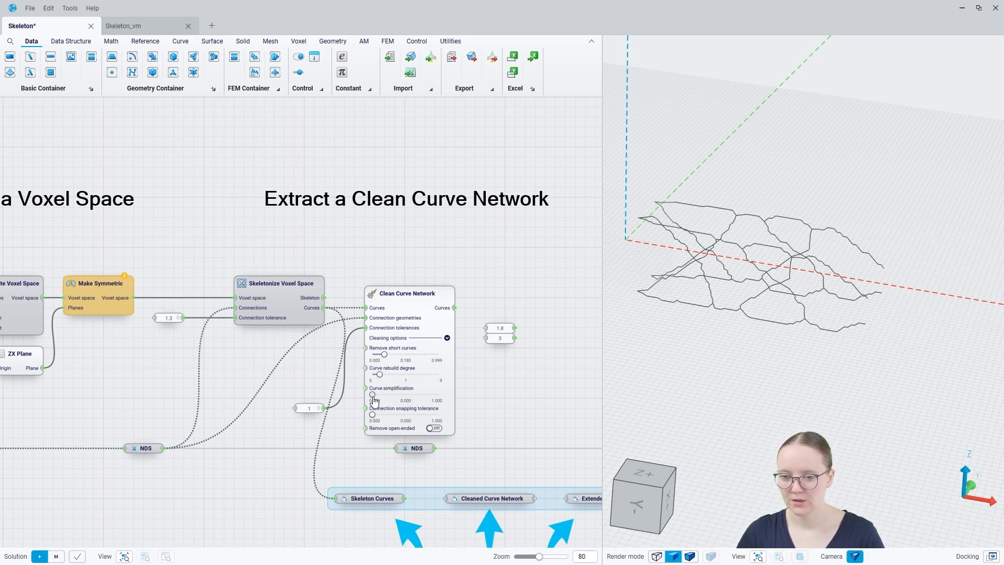
left_click_drag(372, 396, 473, 399)
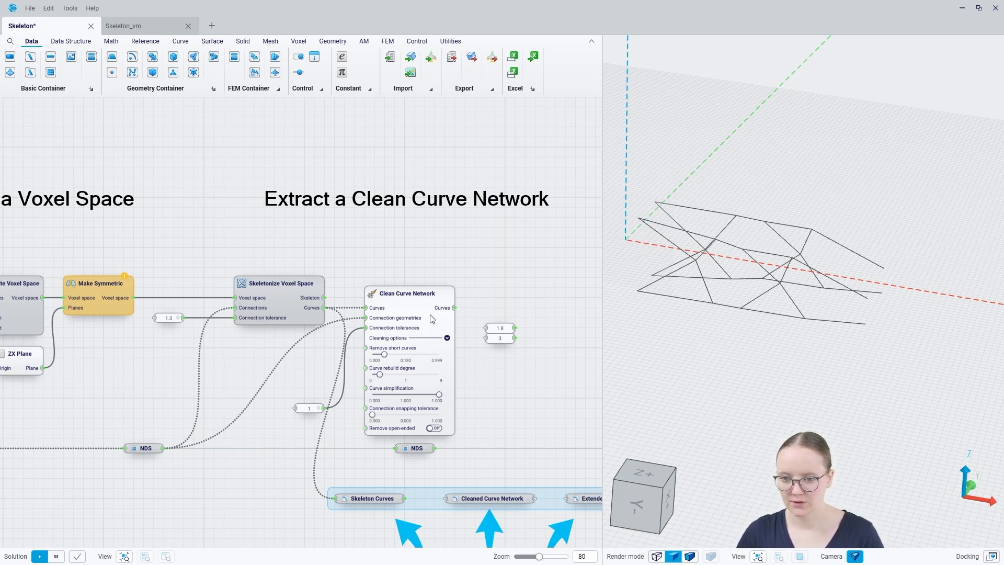
- Preview the NDS geometry and examine it together with the cleaned curve network
left_click(146, 450)
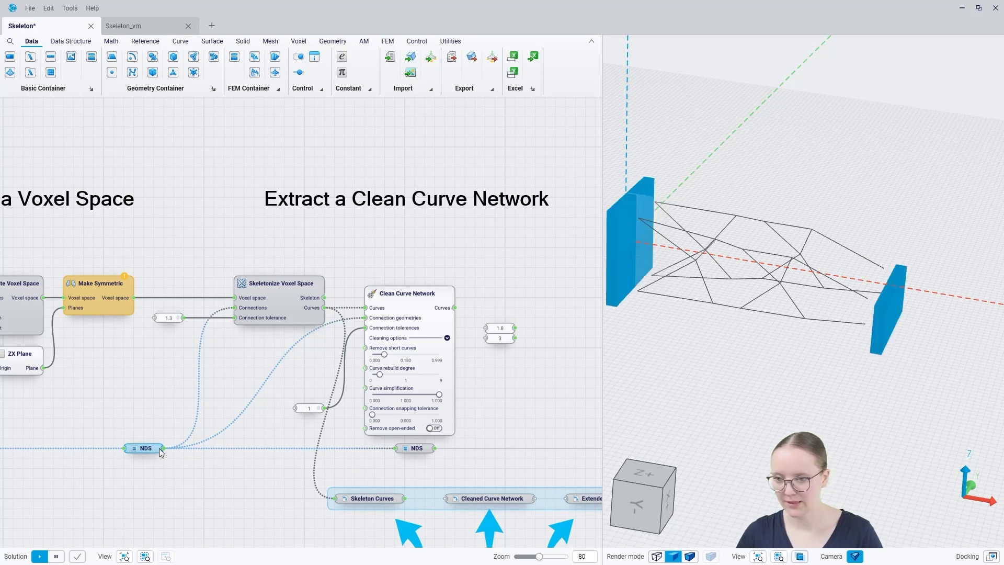
mouse_move(635, 314)
right_mouse_down()
mouse_move(660, 357)
mouse_move(642, 300)
right_mouse_up()
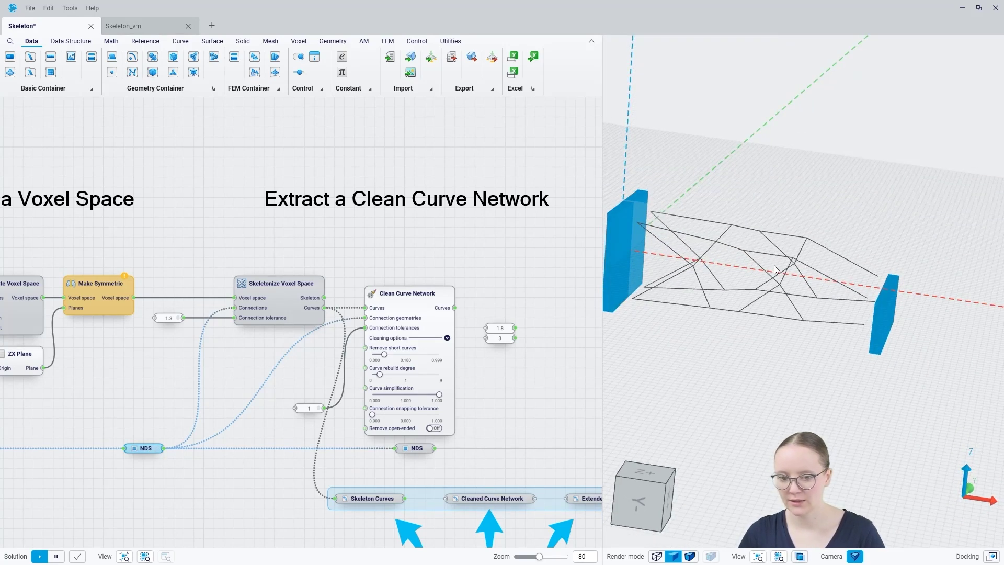
- Add an Extend Curves to Bodies component after Clean Curve Network
right_click_drag(482, 366, 283, 357)
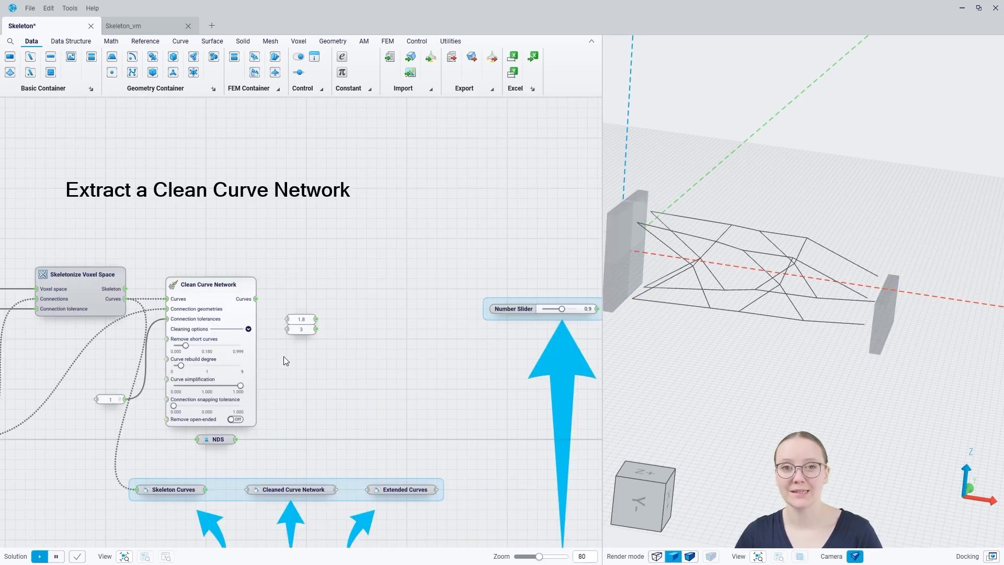
right_click(351, 308)
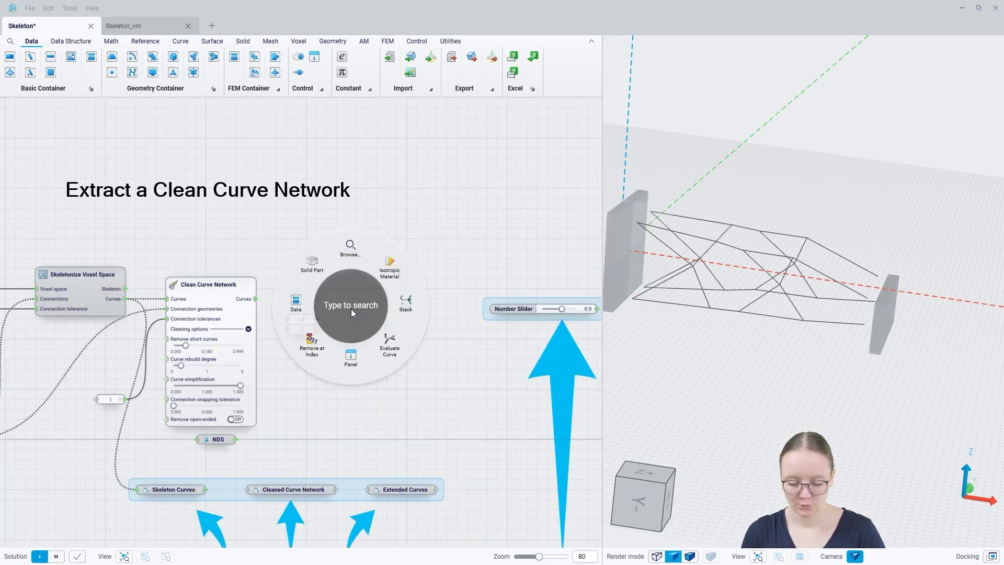
type("exte")
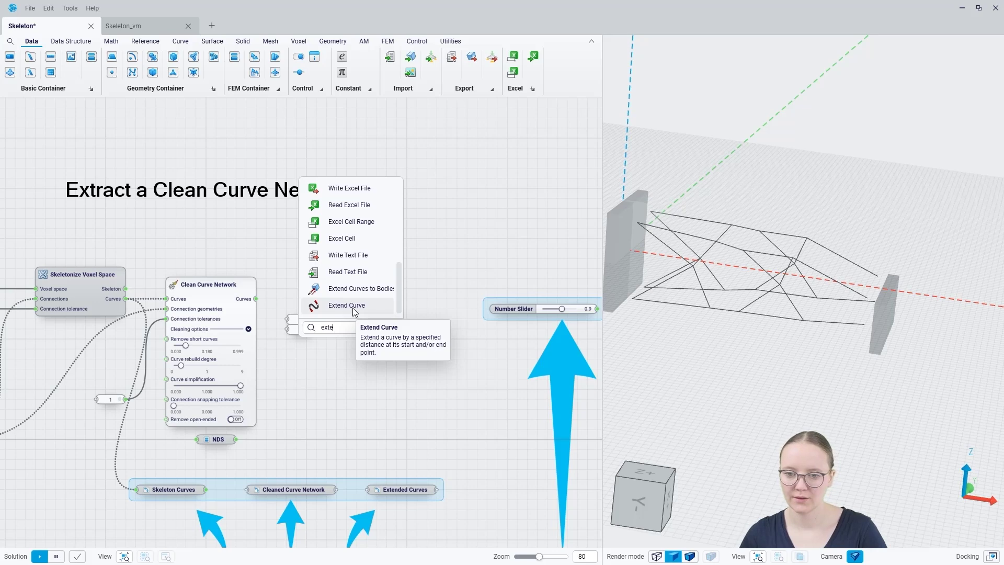
left_click(356, 288)
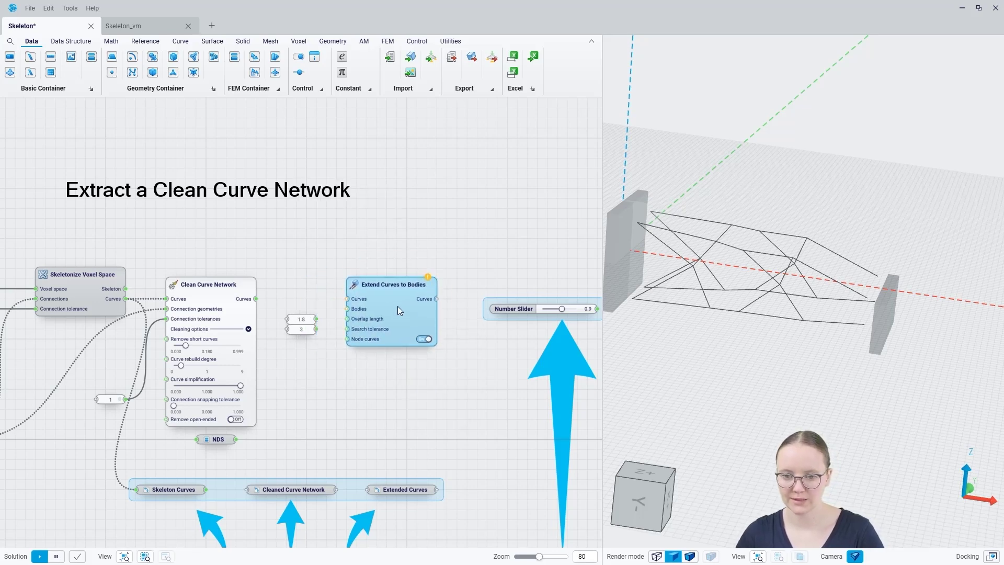
- Feed Extend Curves to Bodies the cleaned Curves, NDS as Bodies, 1.8 as Overlap length and 3 as Search tolerance, and inspect the result
left_click_drag(256, 299, 345, 302)
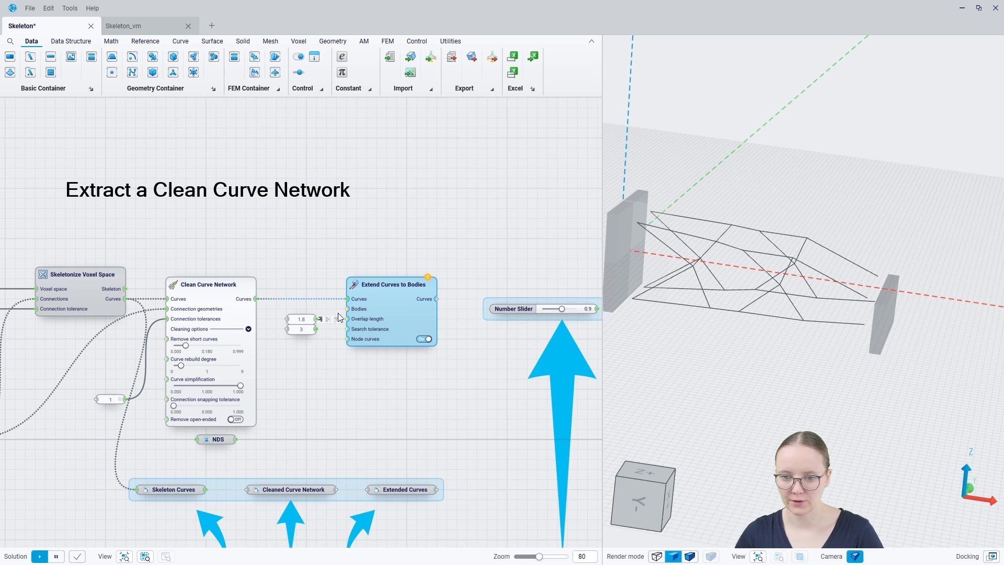
left_click_drag(347, 309, 237, 440)
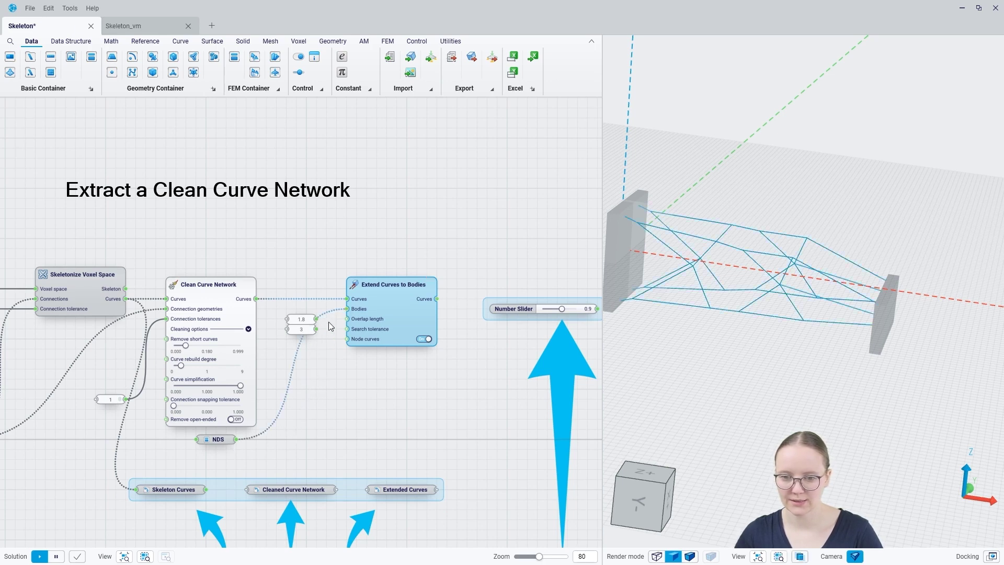
left_click_drag(317, 319, 347, 329)
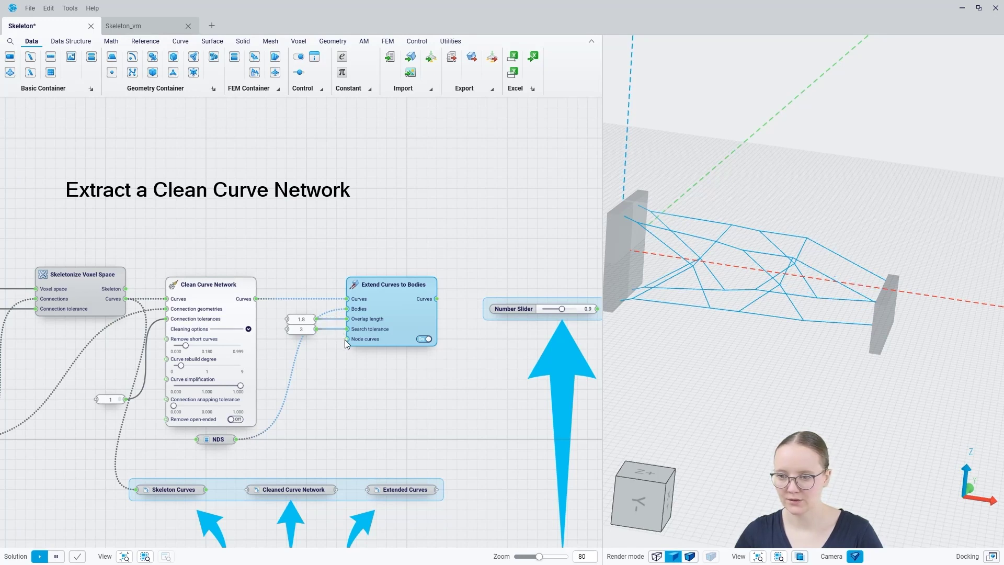
left_click(360, 371)
mouse_move(692, 325)
middle_mouse_down()
mouse_move(732, 349)
mouse_move(701, 345)
mouse_move(692, 324)
mouse_move(705, 327)
mouse_move(717, 357)
mouse_move(711, 322)
mouse_move(677, 325)
middle_mouse_up()
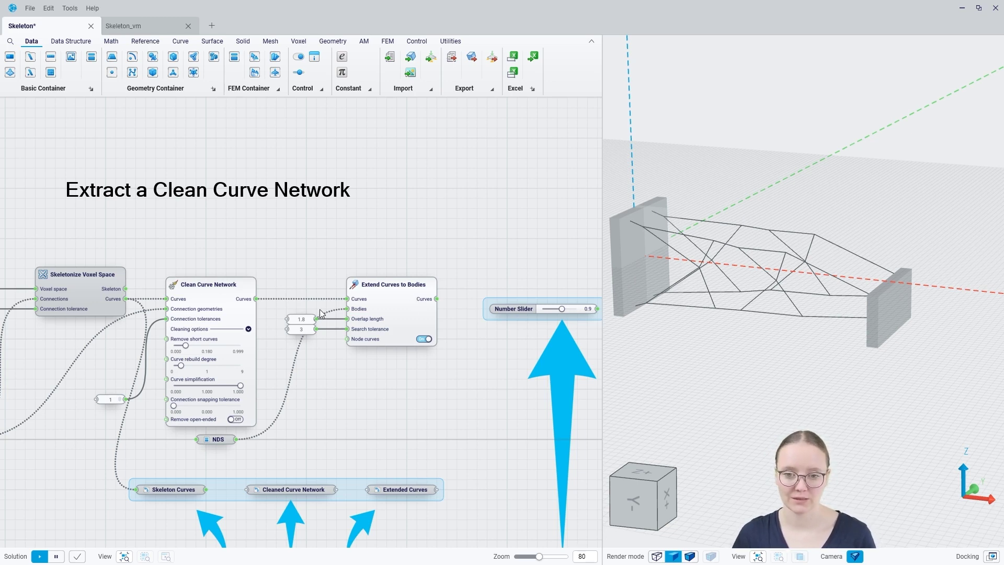
- Connect the cleaned curves to the Cleaned Curve Network container and the extended curves to the Extended Curves container
left_click_drag(255, 299, 244, 486)
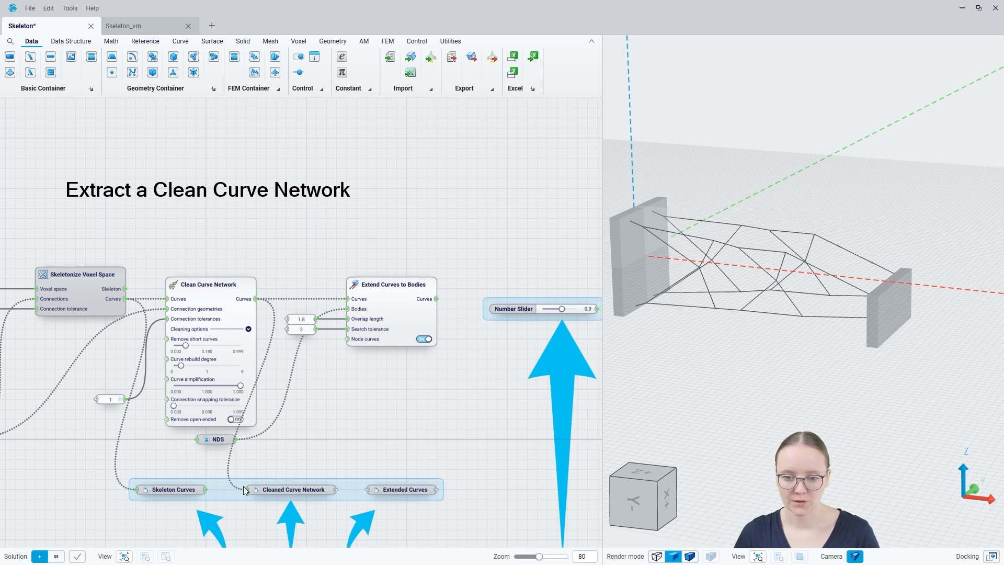
left_click_drag(437, 298, 372, 495)
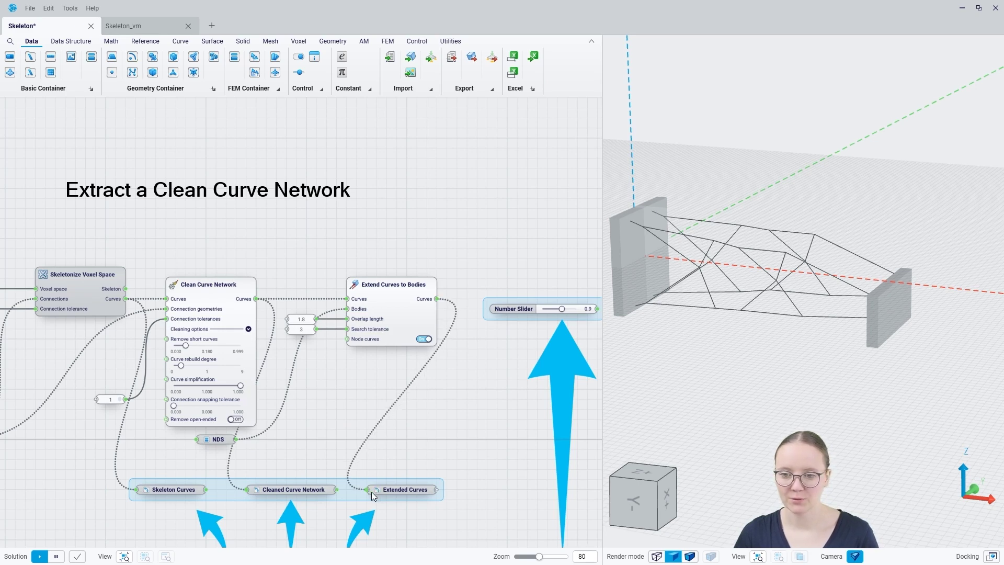
- Hide the previews of the Clean Curve Network and Extend Curves to Bodies components
left_click_drag(381, 375, 239, 343)
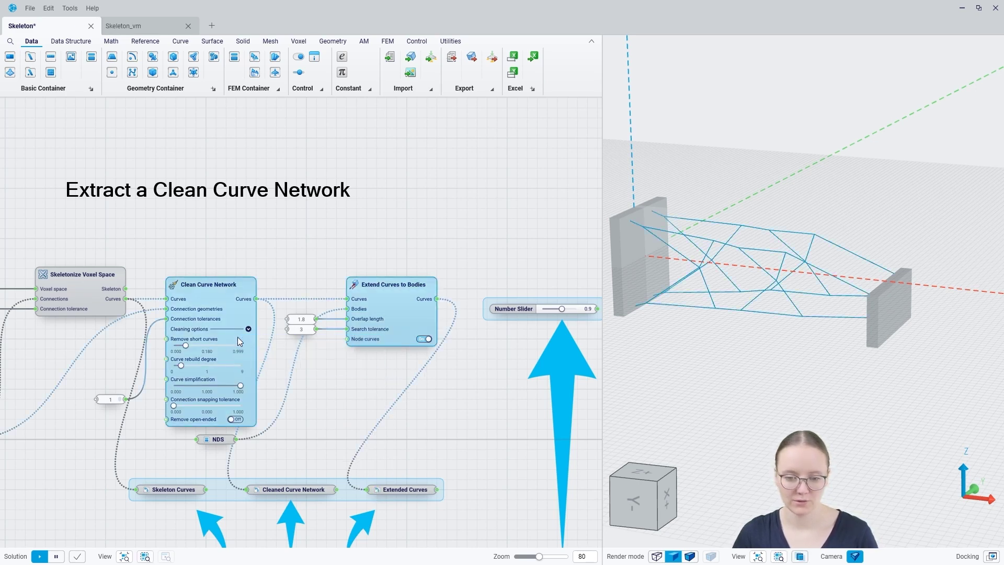
key("ctrl+q")
left_click(345, 397)
- Preview the Skeleton Curves container on its own, hide it again and preview the Cleaned Curve Network container
middle_click_drag(301, 435, 284, 309)
left_click(167, 367)
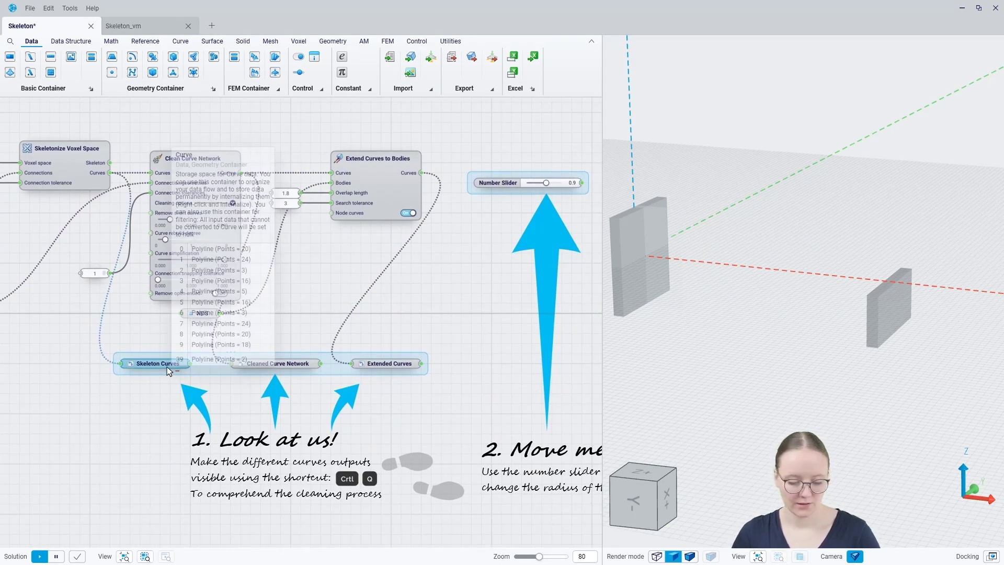
key("ctrl+q")
mouse_move(668, 264)
middle_mouse_down()
mouse_move(690, 287)
mouse_move(679, 282)
middle_mouse_up()
key("ctrl+q")
left_click(306, 368)
key("ctrl+q")
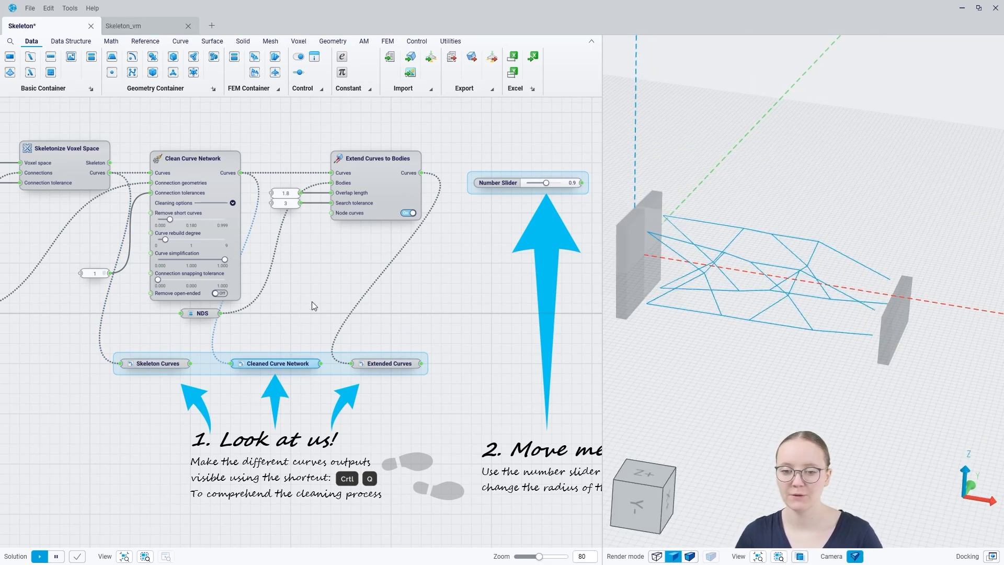
- Show the Extended Curves container in place of the Cleaned Curve Network preview and compare the two curve sets
left_click(401, 362)
key("ctrl+q")
left_click(303, 366)
key("ctrl+q")
left_click(303, 309)
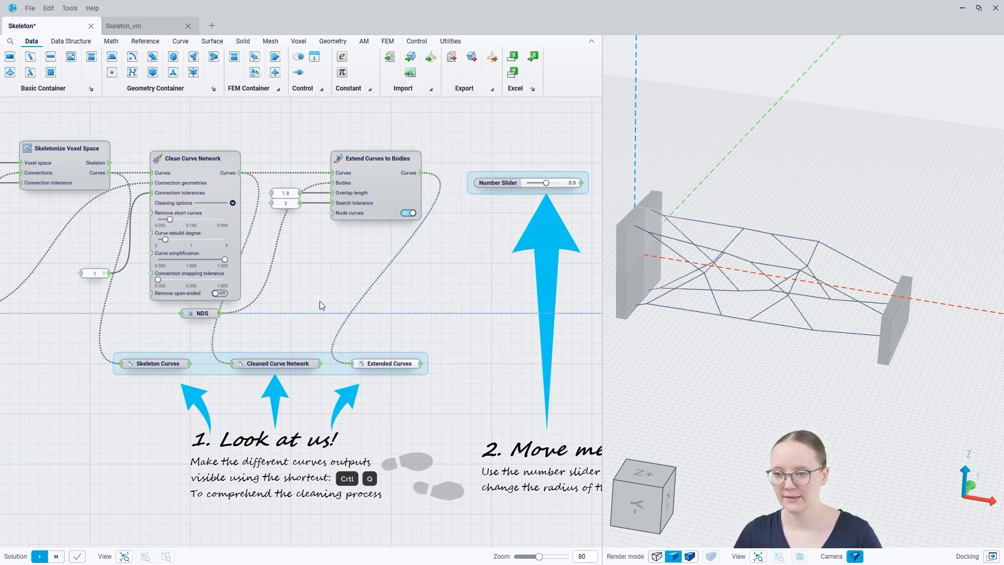
left_click(273, 365)
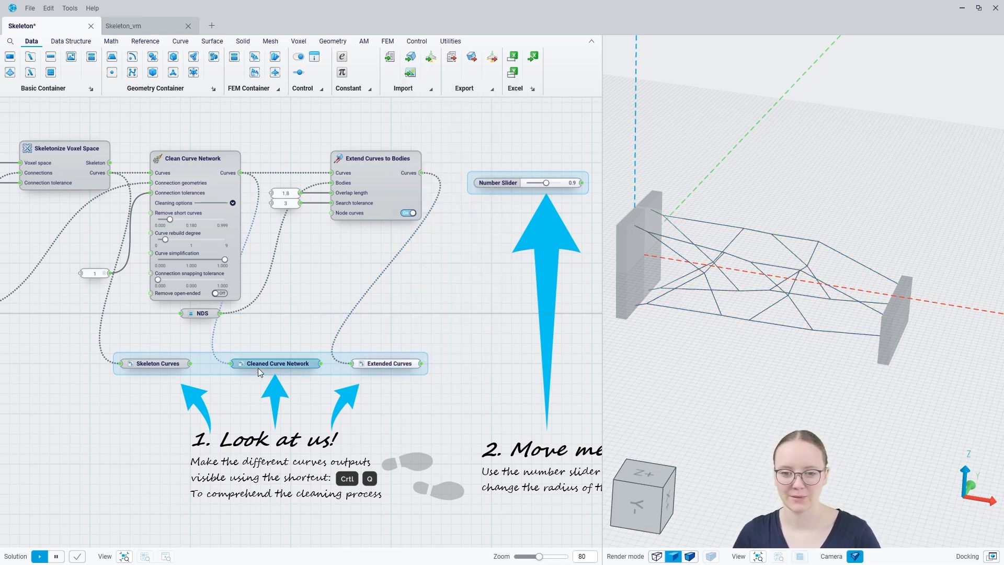
left_click(405, 365)
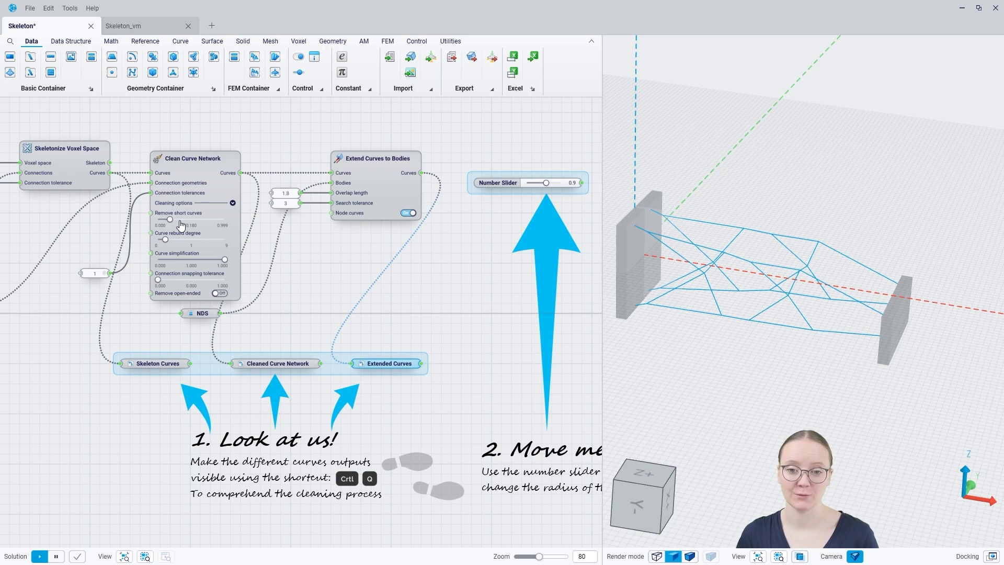
- Hide the previews of the Extended Curves container and the NDS body container
scroll(311, 258, "down", 4)
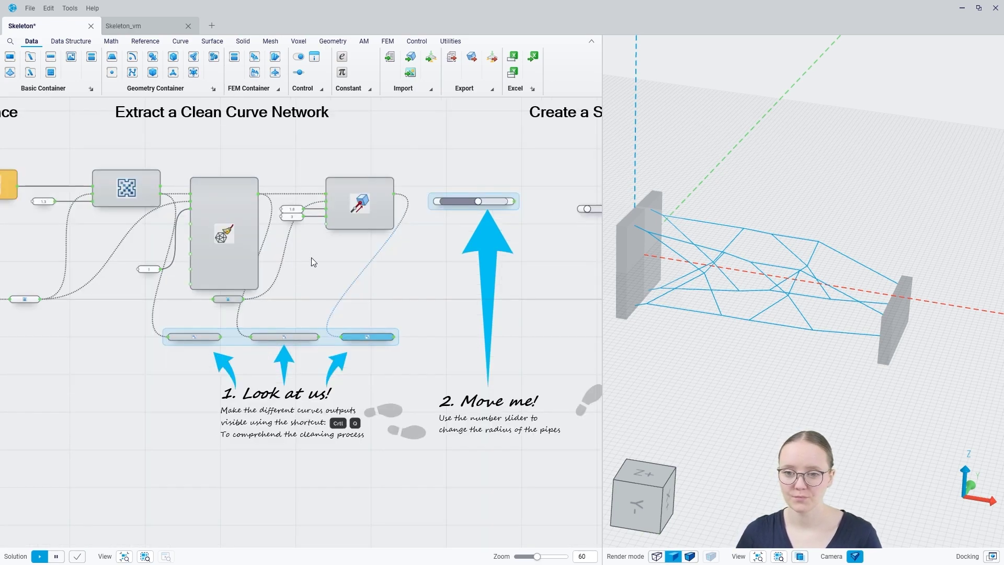
key("ctrl+q")
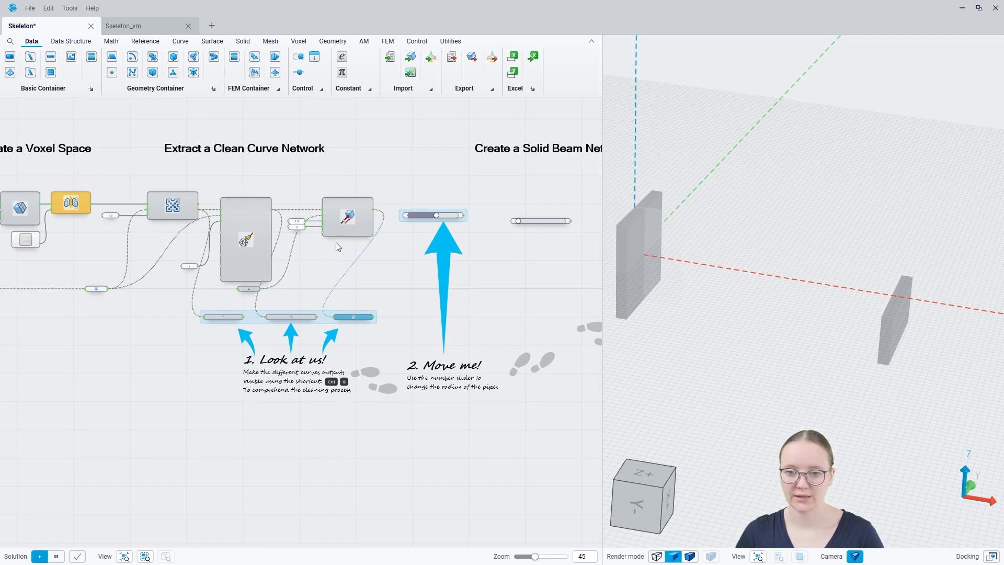
left_click(99, 291)
key("ctrl+q")
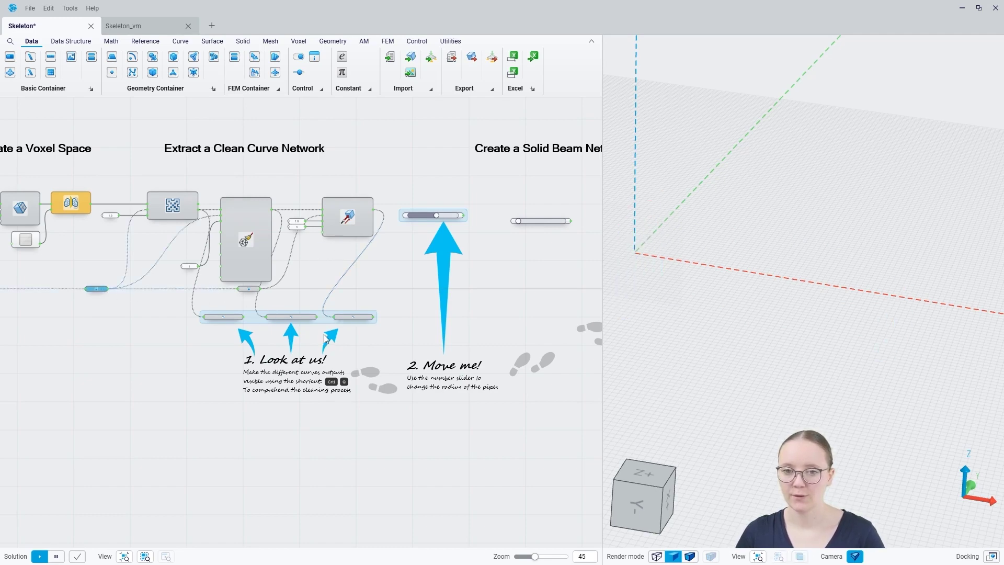
- Add a Construct Pipe Curve component in the Create a Solid Beam Network section, beside the 0.9 slider
right_click_drag(533, 266, 347, 278)
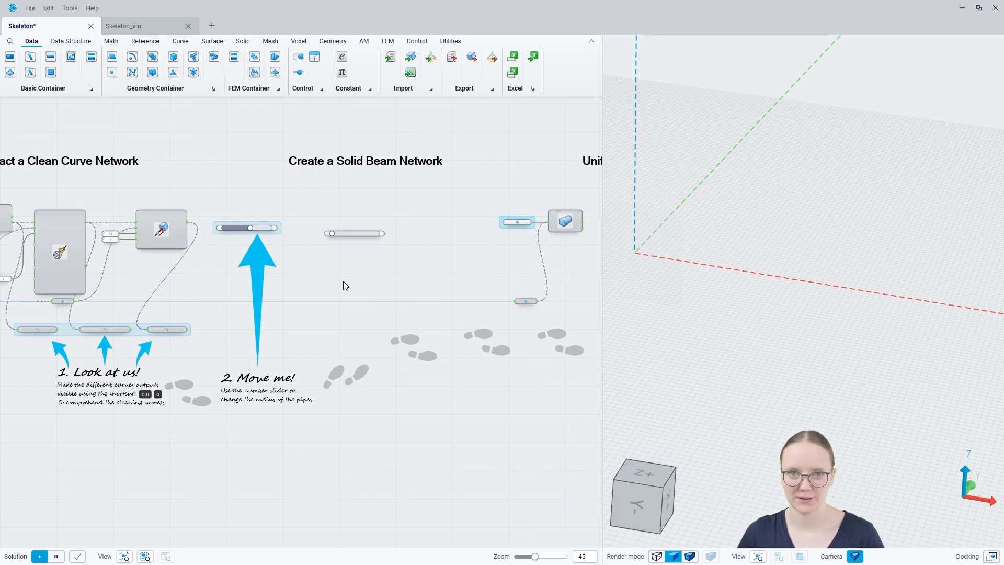
scroll(316, 201, "up", 8)
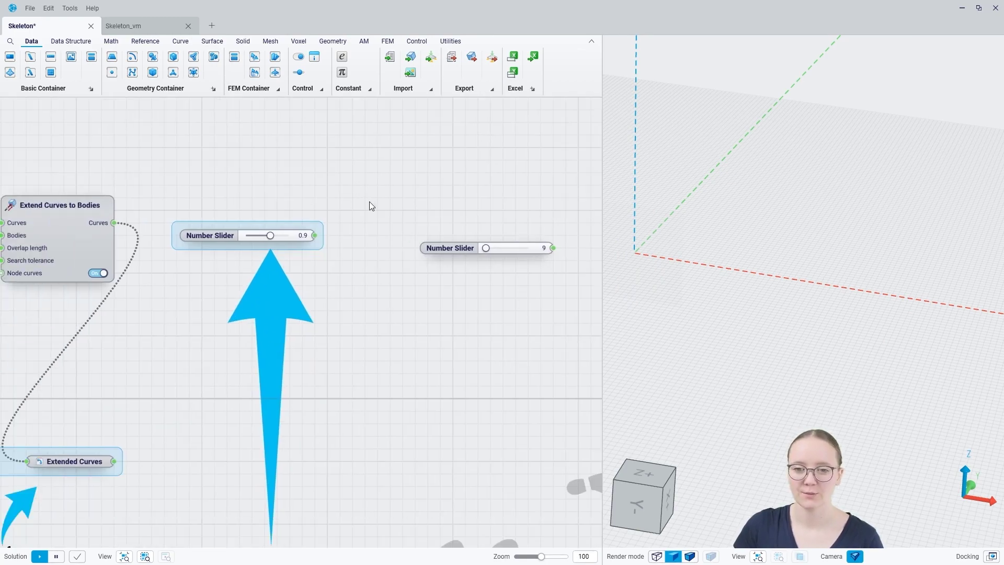
double_click(369, 202)
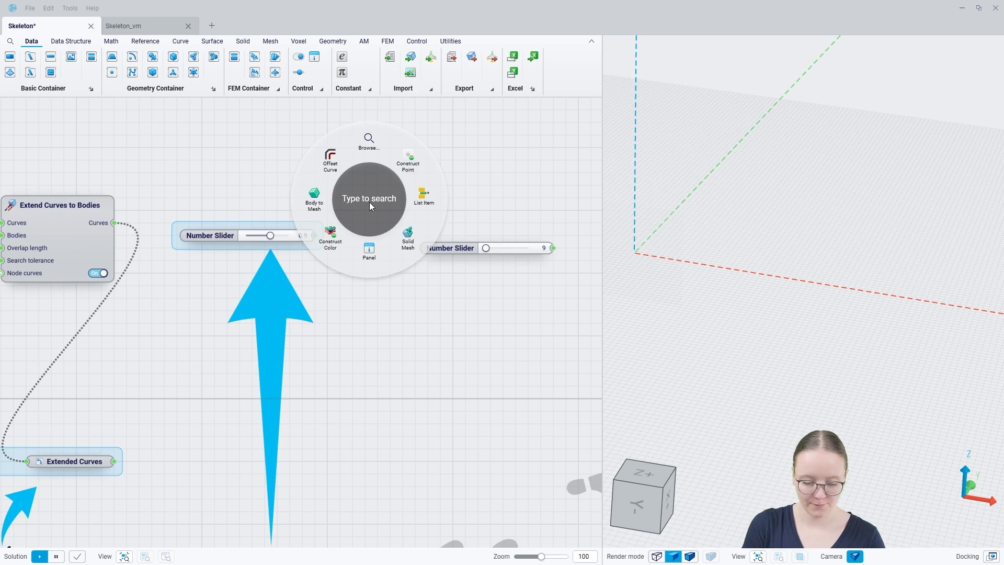
type("c")
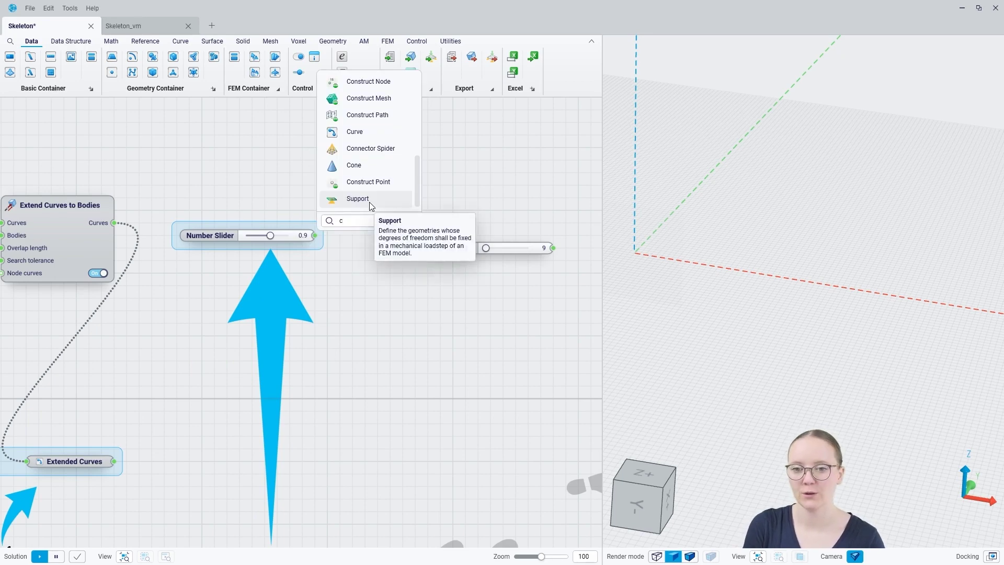
type("onstruct p")
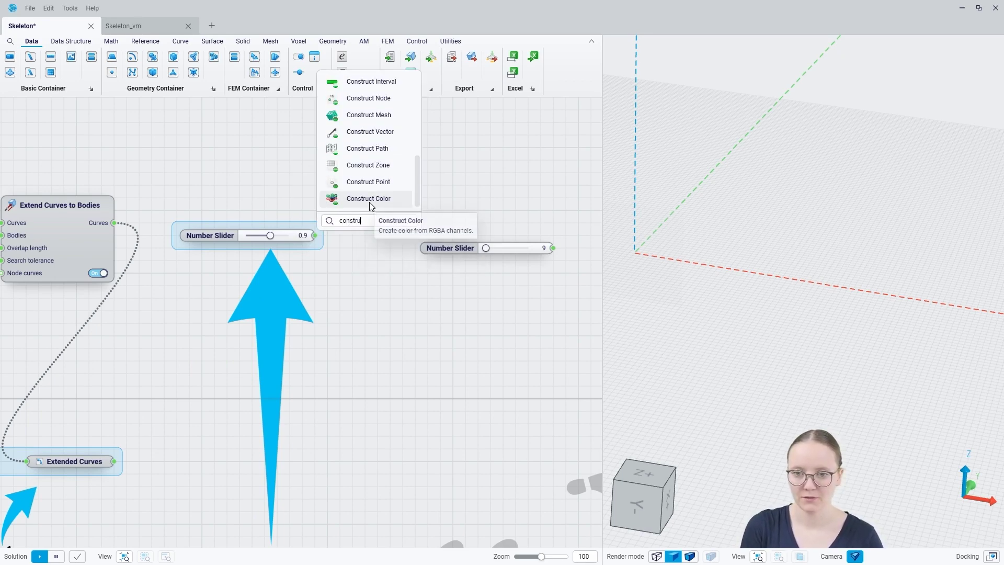
scroll(369, 202, "up", 1)
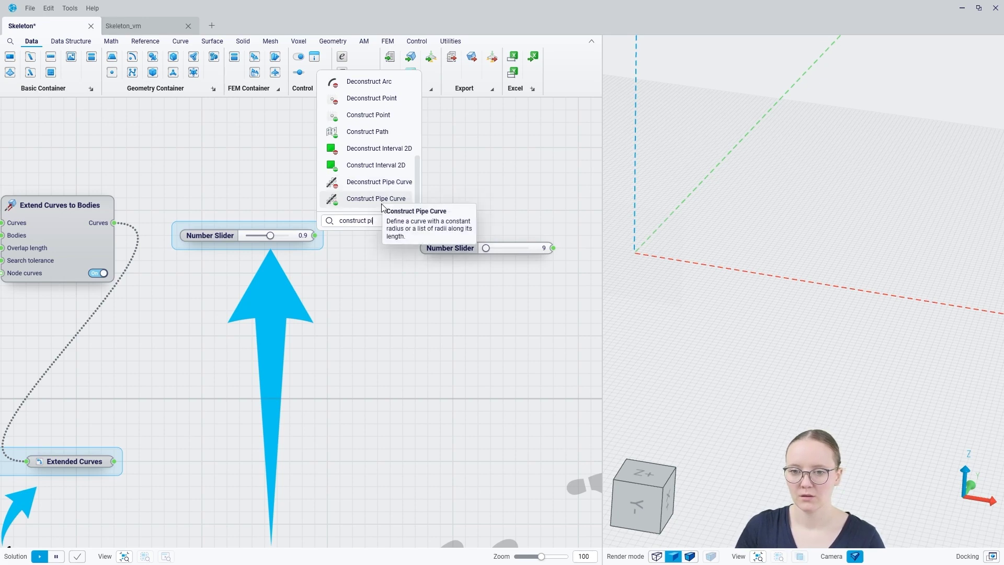
left_click(370, 199)
left_click_drag(380, 211, 393, 212)
- Feed Construct Pipe Curve the extended curves as Curve and the 0.9 slider as Radii, and inspect the pipe curves
left_click_drag(118, 223, 396, 212)
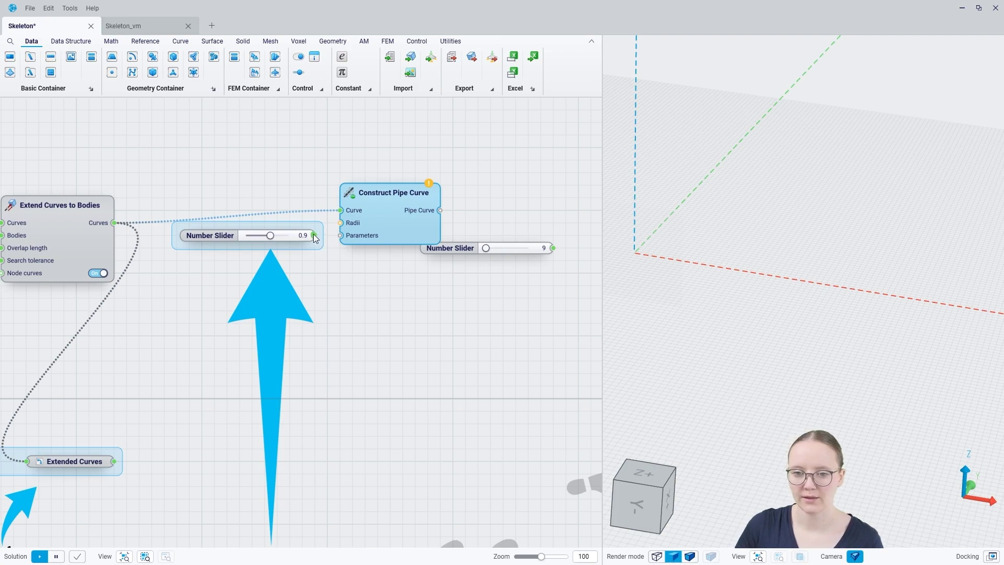
left_click_drag(331, 224, 340, 223)
left_click_drag(408, 226, 403, 234)
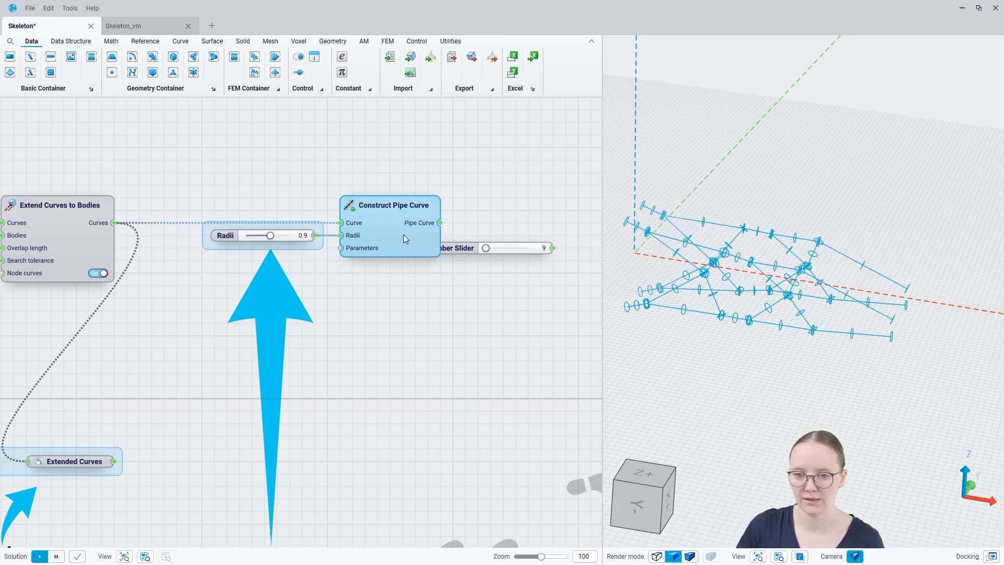
mouse_move(781, 279)
middle_mouse_down()
mouse_move(746, 290)
mouse_move(790, 284)
middle_mouse_up()
middle_click_drag(697, 250, 706, 283)
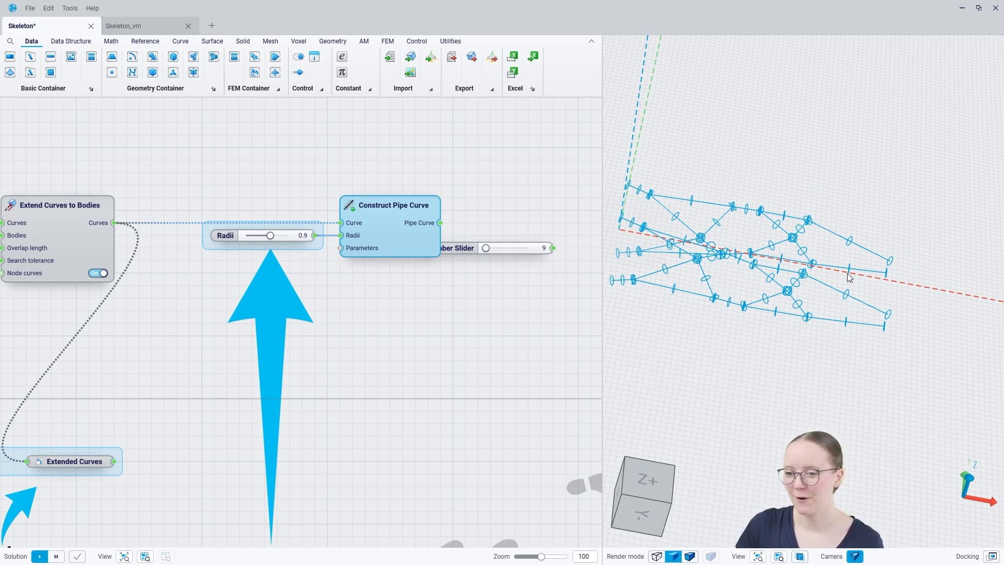
mouse_move(755, 247)
middle_mouse_down()
mouse_move(753, 282)
mouse_move(749, 202)
mouse_move(775, 216)
middle_mouse_up()
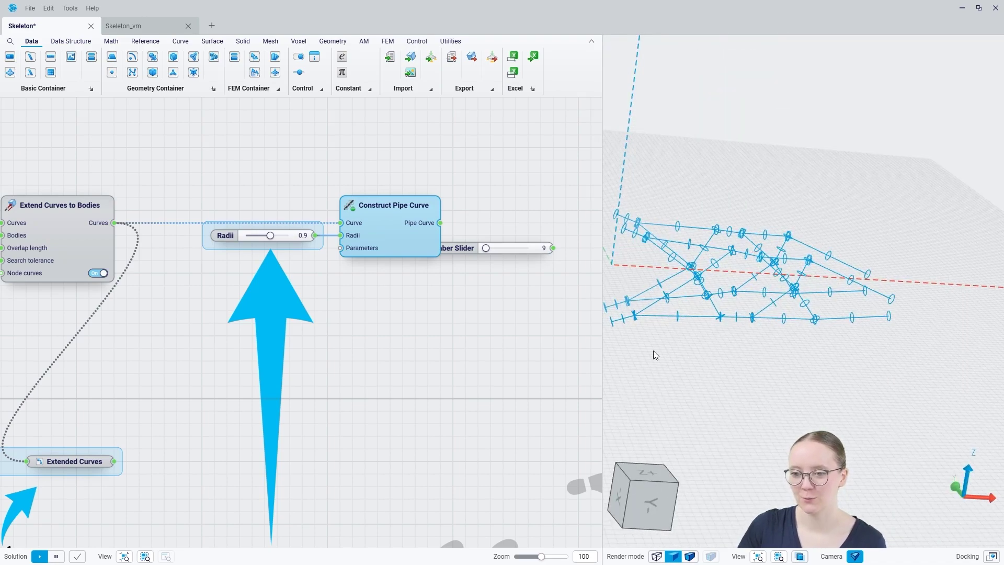
middle_click_drag(778, 334, 758, 330)
left_click(769, 330)
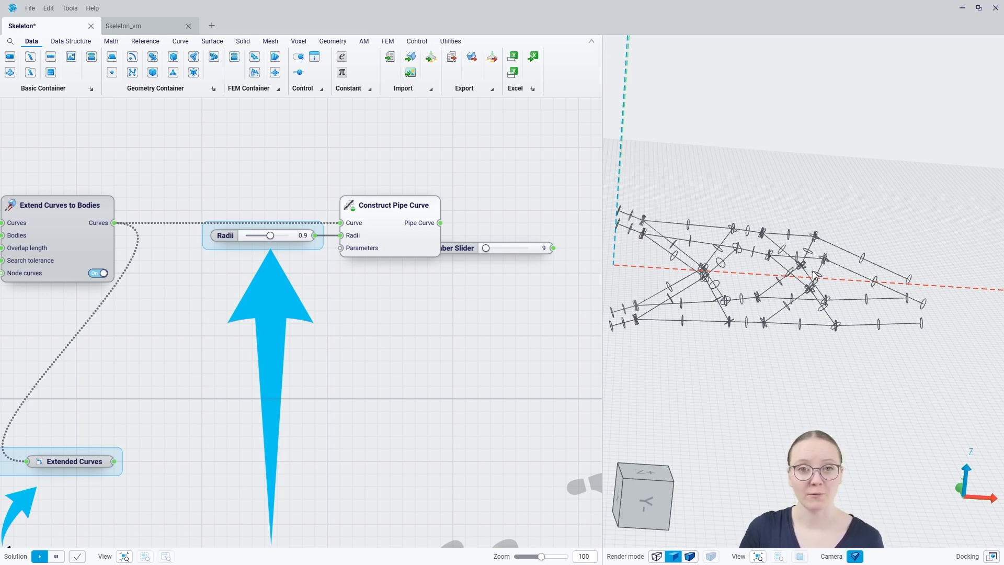
- Add a Pipe Network Mesh component after Construct Pipe Curve
middle_click_drag(518, 310, 286, 357)
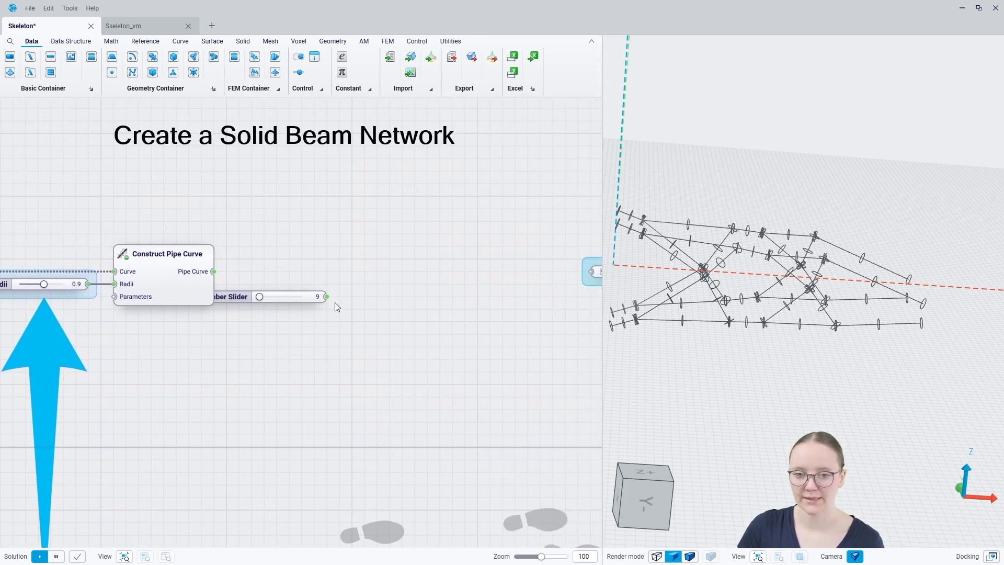
left_click_drag(215, 272, 305, 269)
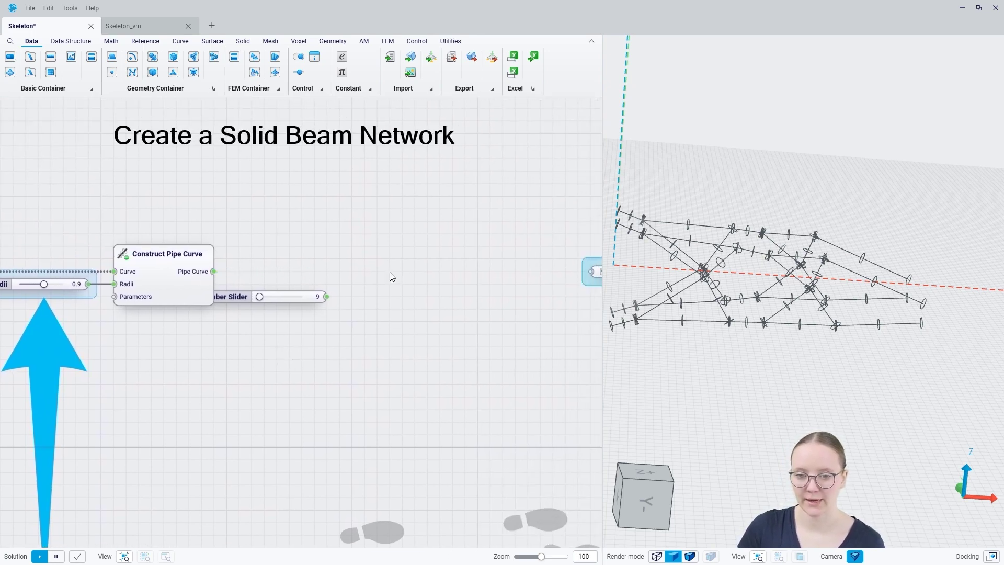
double_click(376, 273)
type("pipe ne")
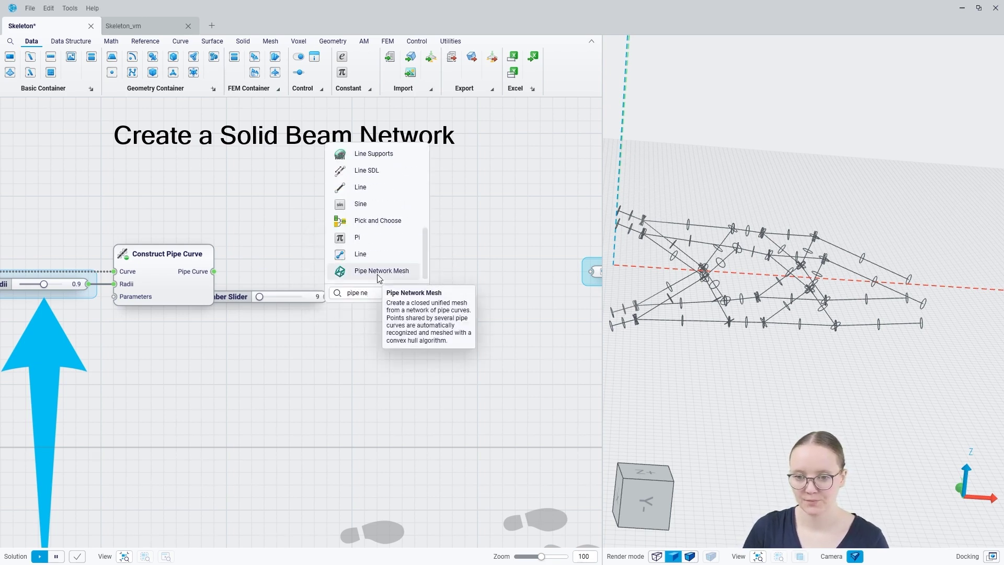
left_click(378, 273)
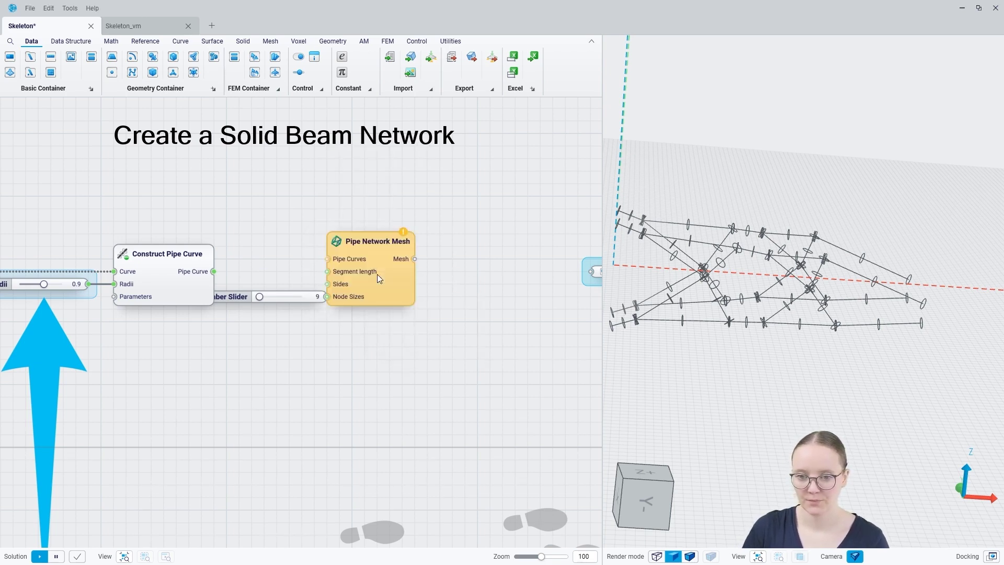
- Connect the Pipe Curve output to Pipe Curves and the slider with value 9 to Sides on Pipe Network Mesh
left_click_drag(214, 271, 327, 259)
left_click_drag(394, 290, 444, 303)
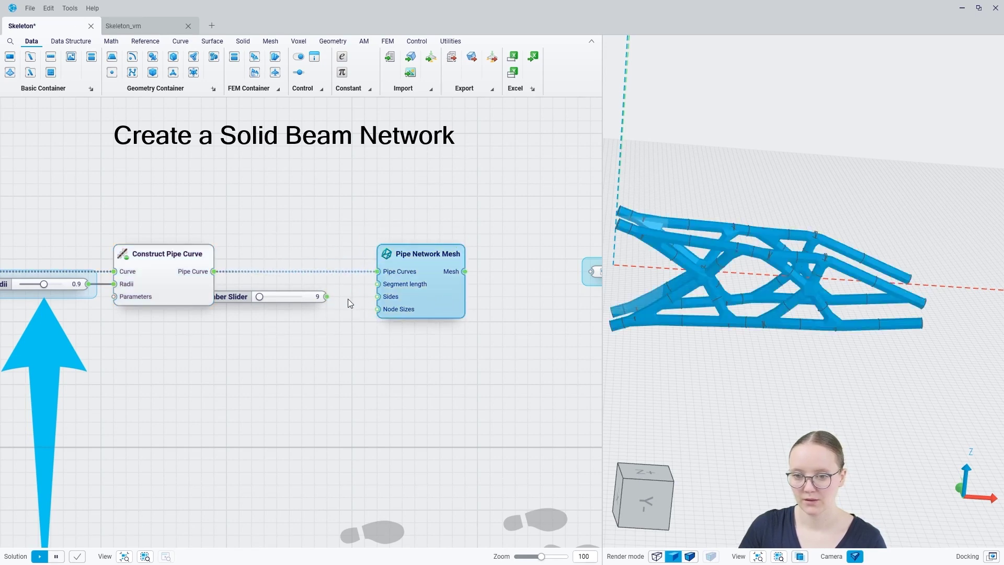
left_click_drag(328, 296, 378, 296)
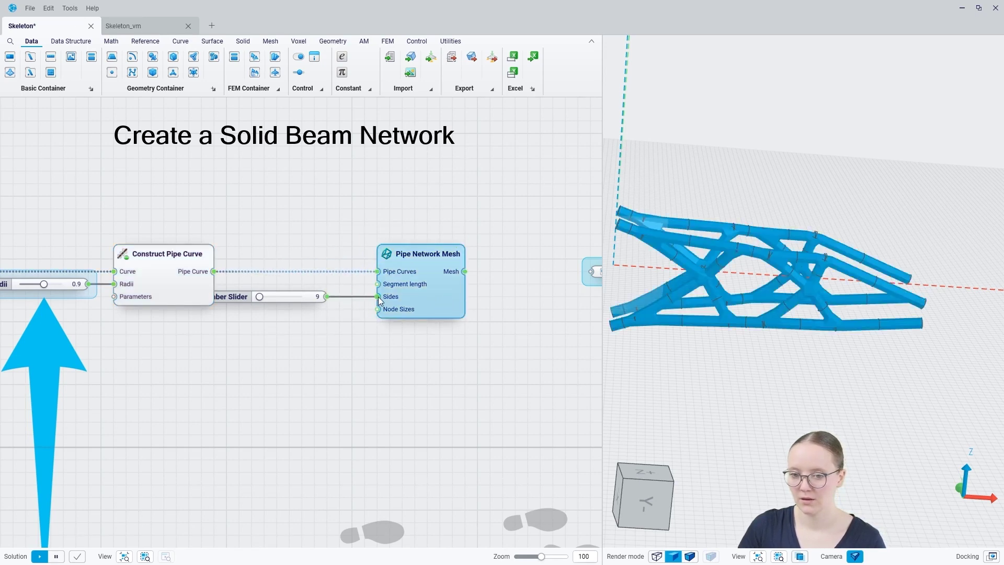
- Hide the Construct Pipe Curve preview, switch the render mode to shaded with mesh edges and inspect the pipe mesh
left_click(346, 318)
left_click(181, 283)
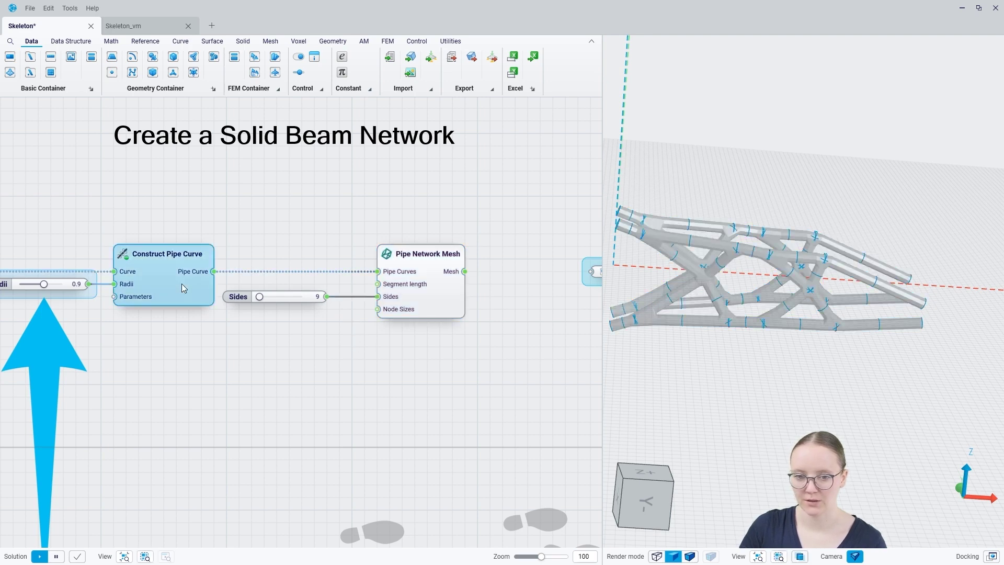
left_click(318, 351)
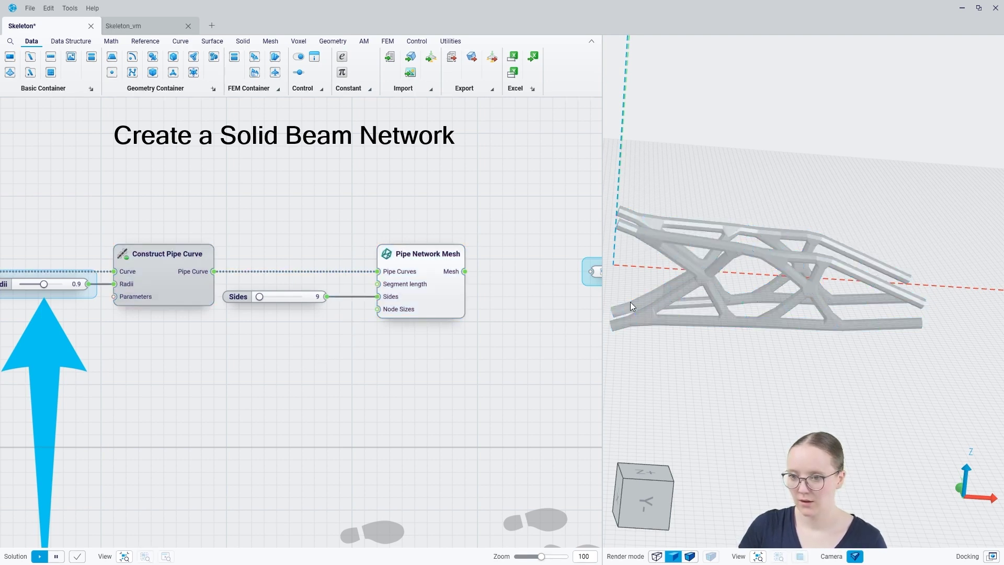
left_click(674, 557)
scroll(730, 234, "up", 3)
mouse_move(730, 235)
middle_mouse_down()
mouse_move(740, 284)
mouse_move(765, 255)
mouse_move(755, 240)
mouse_move(716, 230)
mouse_move(687, 205)
mouse_move(805, 259)
middle_mouse_up()
scroll(688, 205, "down", 3)
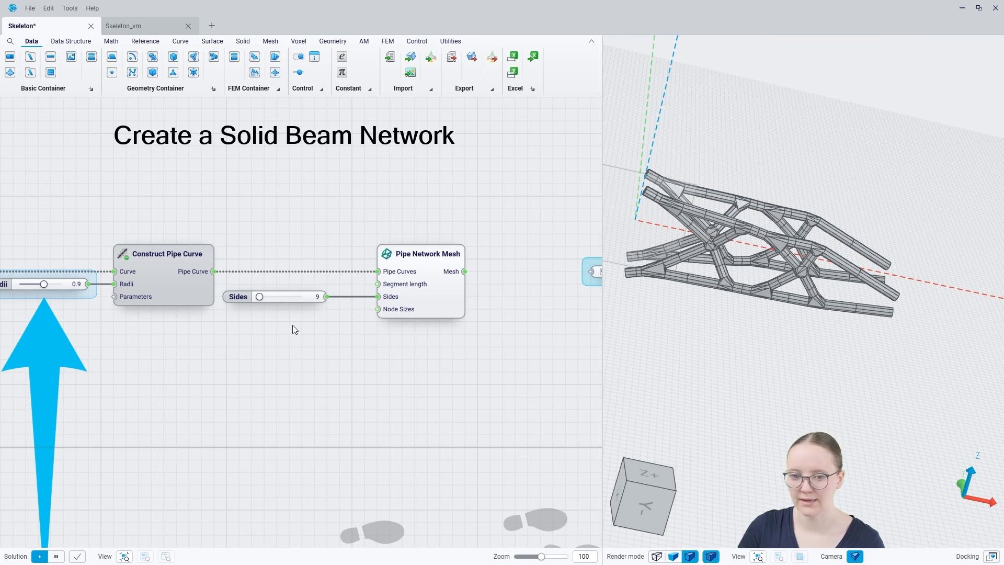
- Try the Sides slider at 11 and return it to 9
left_click_drag(260, 303, 288, 316)
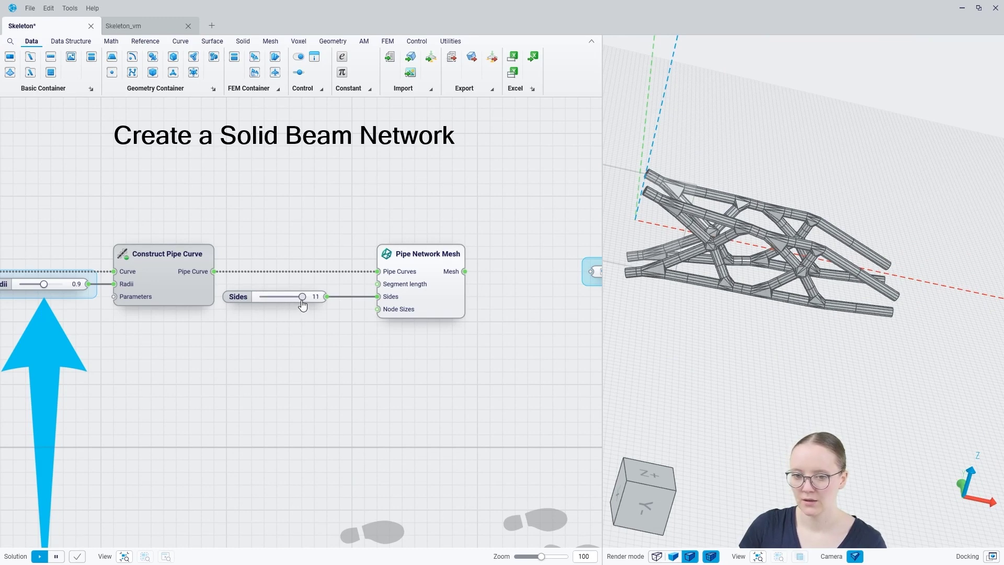
left_click_drag(263, 303, 254, 301)
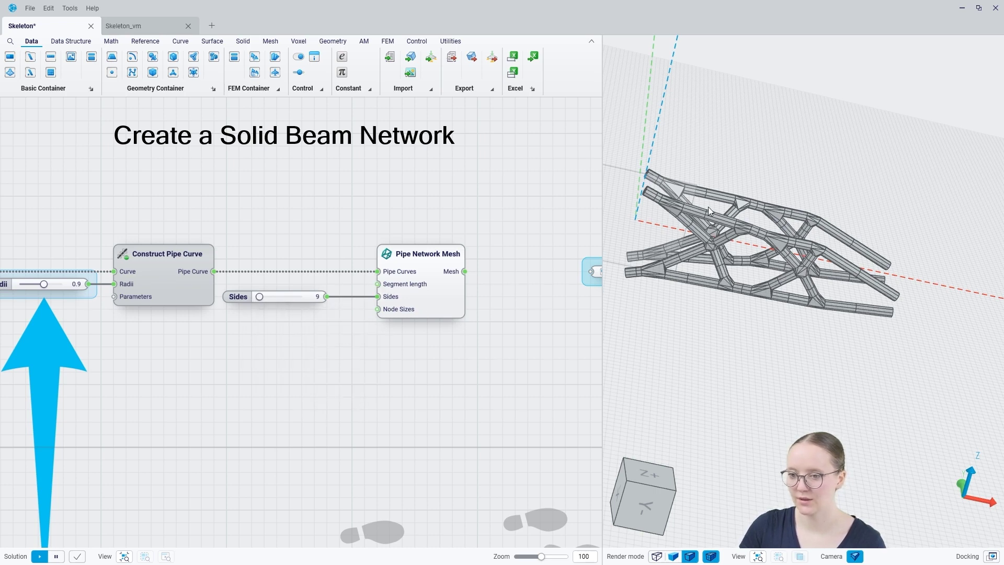
- Hide the Pipe Network Mesh preview and feed its Mesh output into a new Mesh to Solid component
left_click(439, 311)
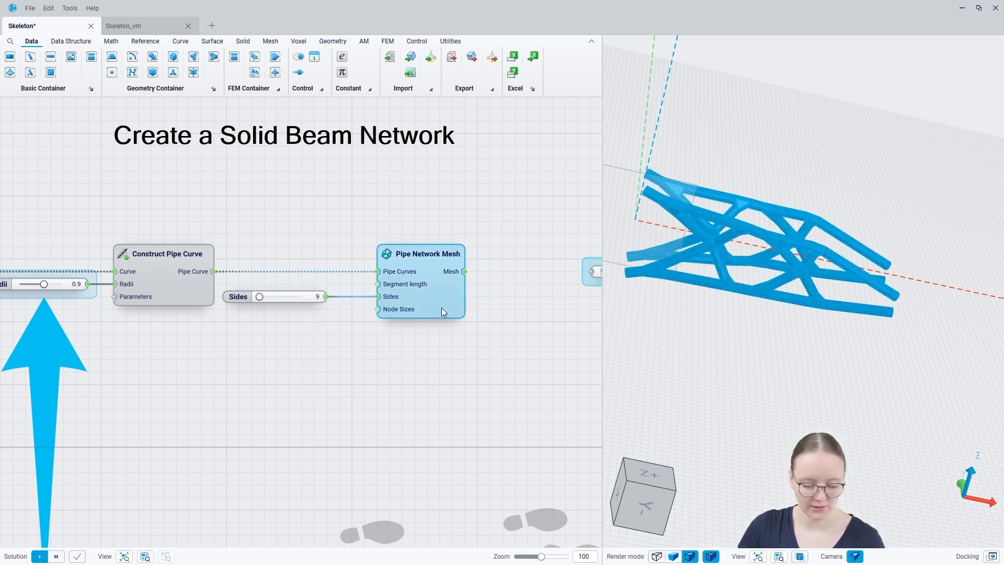
right_click_drag(501, 327, 321, 335)
left_click_drag(258, 317, 221, 316)
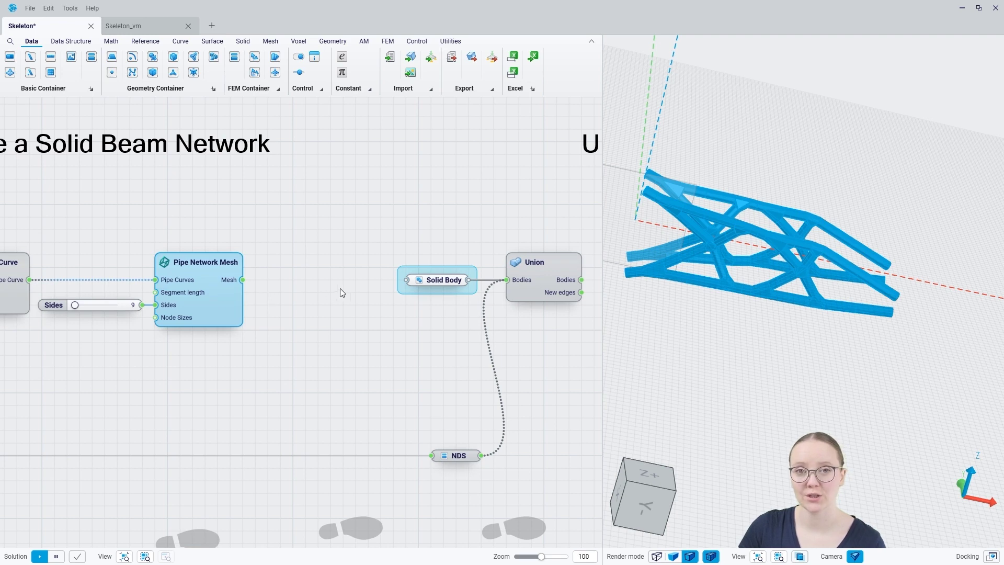
left_click_drag(243, 280, 294, 283)
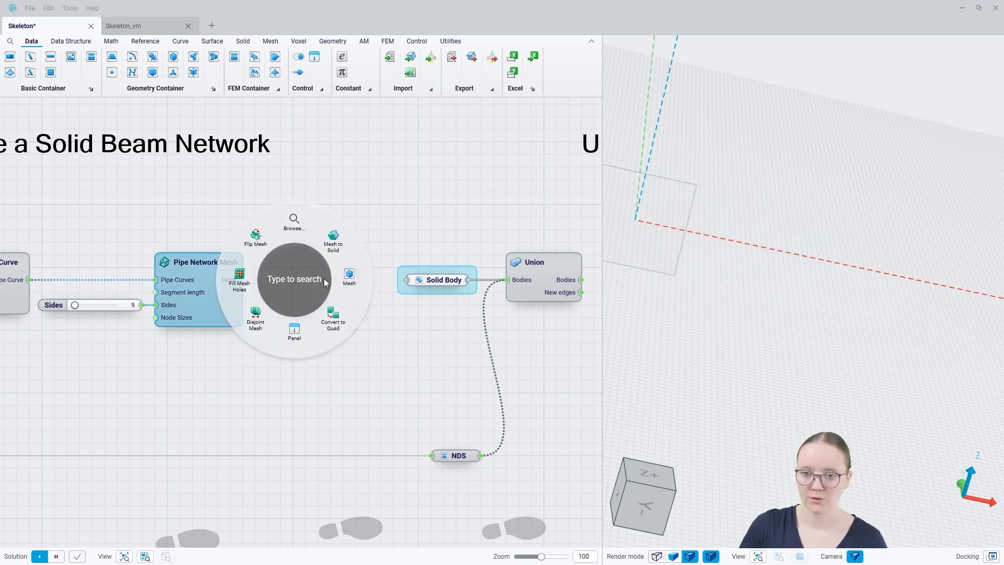
left_click(339, 255)
left_click_drag(360, 290, 345, 290)
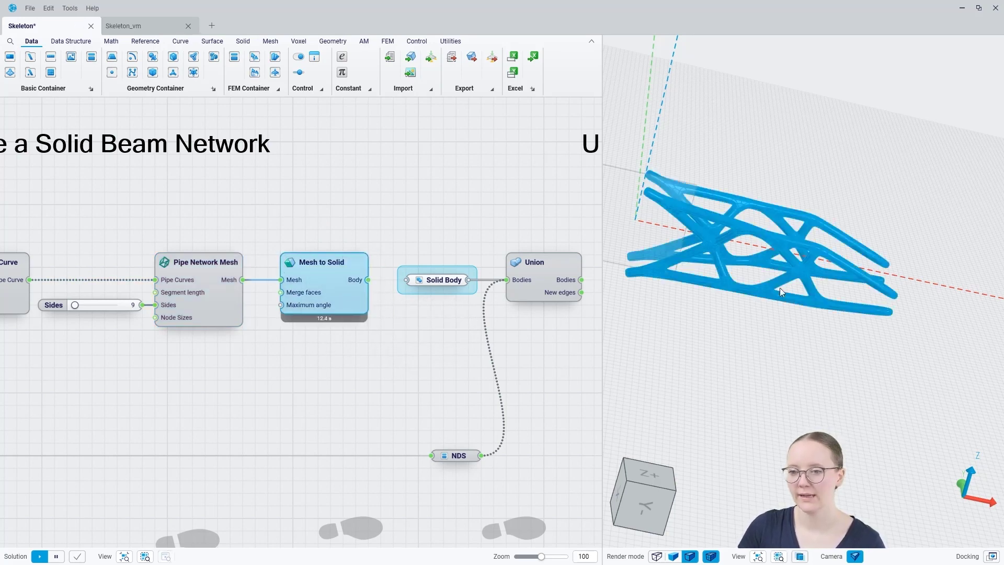
- Connect the Body output of Mesh to Solid to the Solid Body container feeding Union and hide both components' previews
left_click(777, 328)
scroll(912, 307, "up", 5)
scroll(907, 310, "up", 3)
middle_click_drag(906, 311, 860, 298)
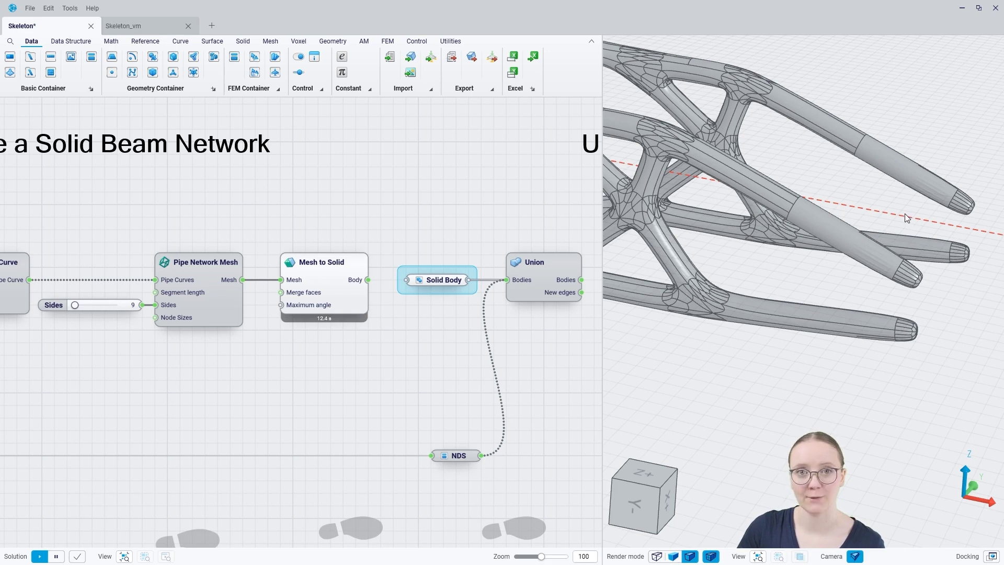
left_click_drag(369, 281, 410, 284)
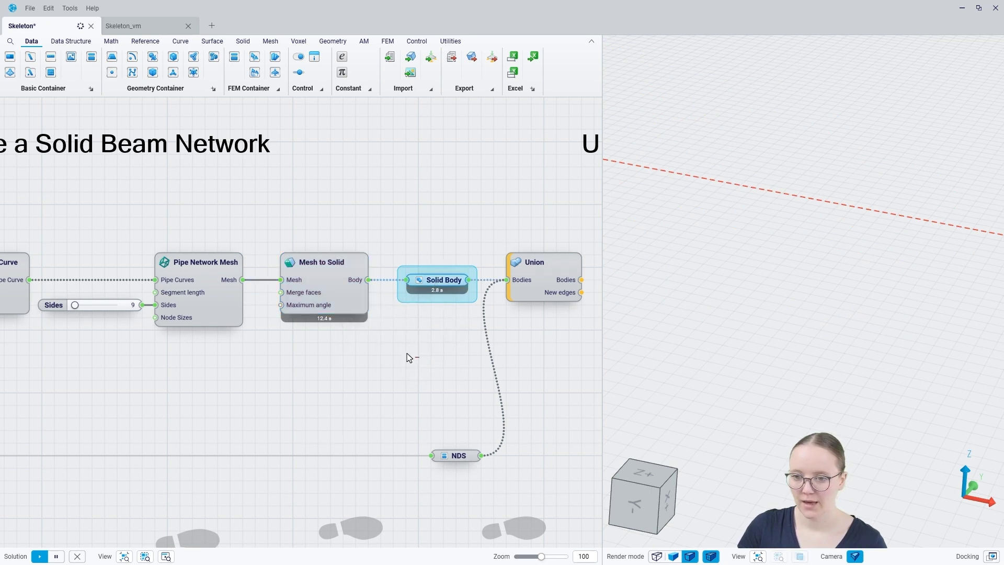
middle_click_drag(421, 360, 298, 320)
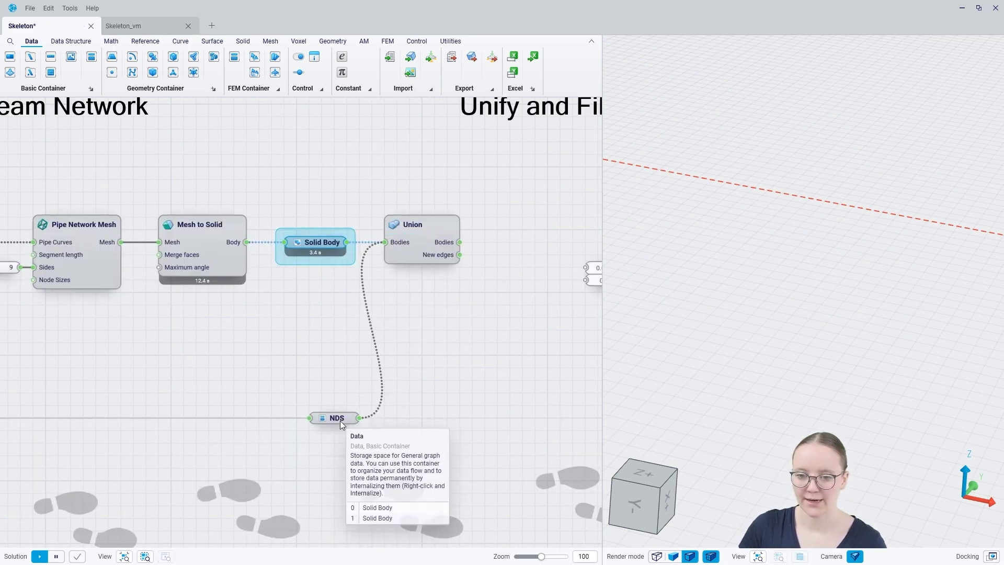
- Show the Union preview and inspect the united body where the rods meet the end plates
left_click(417, 251)
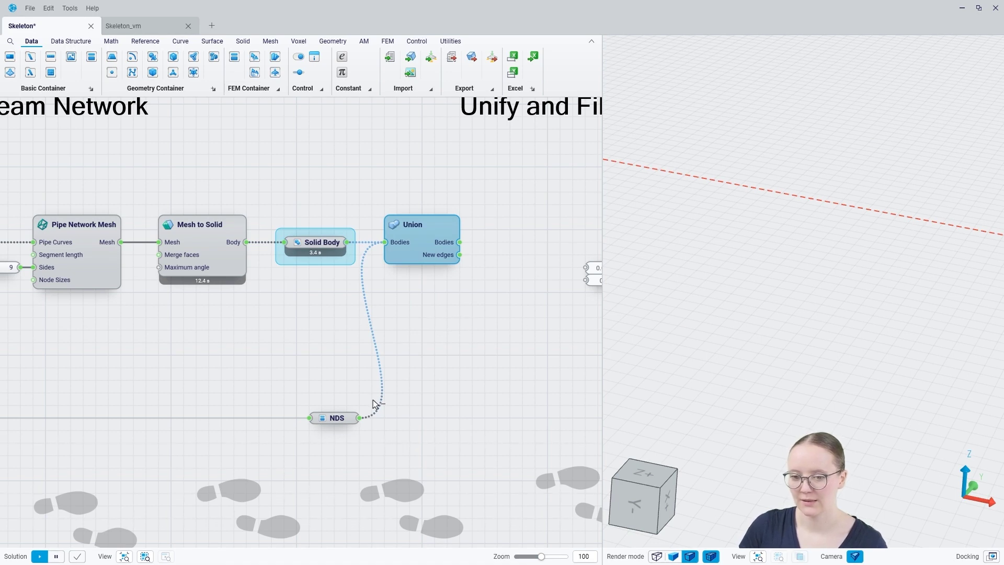
scroll(871, 259, "down", 8)
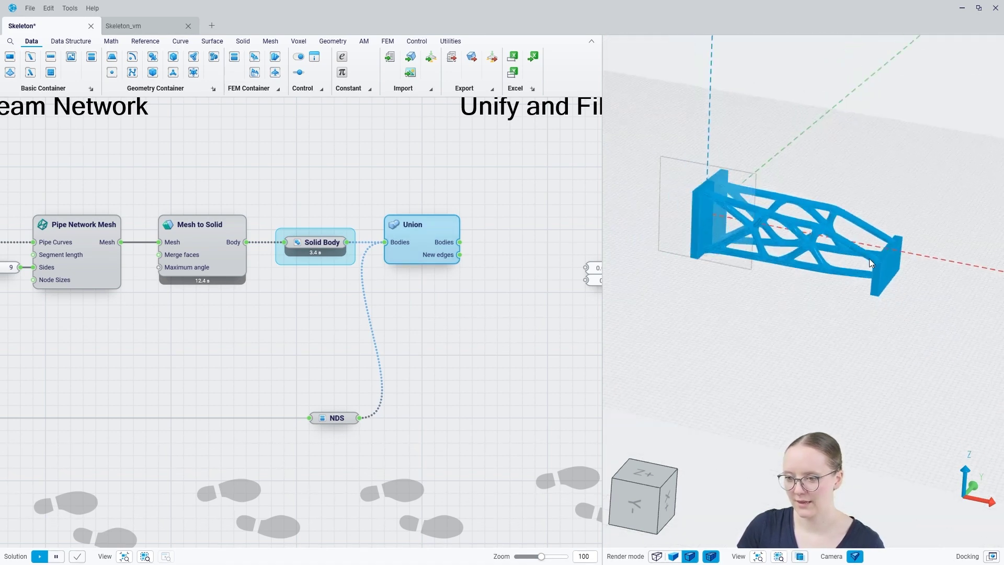
scroll(708, 224, "up", 5)
left_click(742, 310)
left_click_drag(726, 286, 674, 131)
scroll(674, 129, "down", 5)
scroll(971, 206, "up", 7)
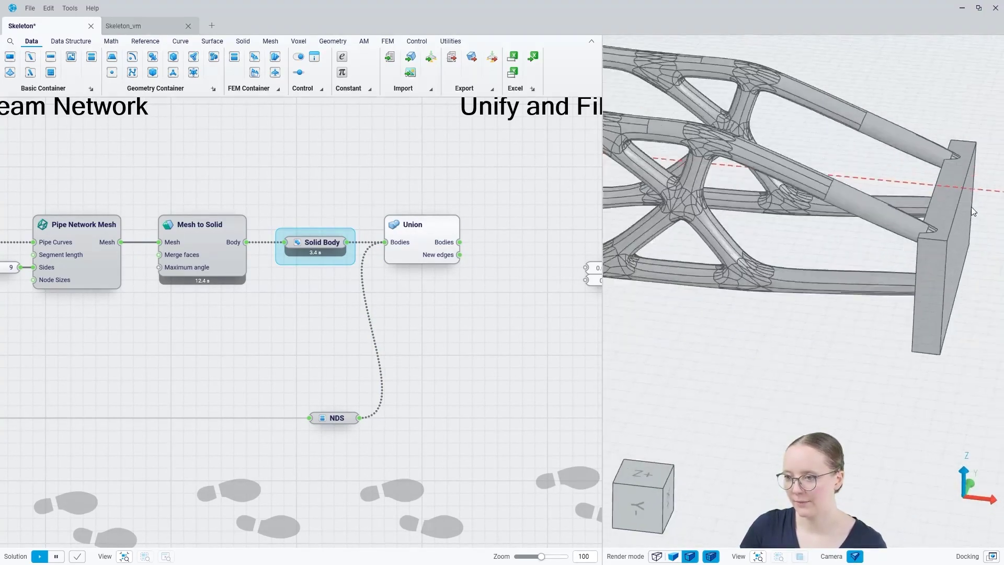
mouse_move(923, 258)
left_mouse_down()
mouse_move(952, 262)
mouse_move(885, 247)
mouse_move(900, 225)
mouse_move(874, 259)
left_mouse_up()
scroll(899, 225, "down", 5)
- Add a Fillet Edges component beside Union and connect Union's Bodies output to its Body input
right_click_drag(555, 317, 345, 370)
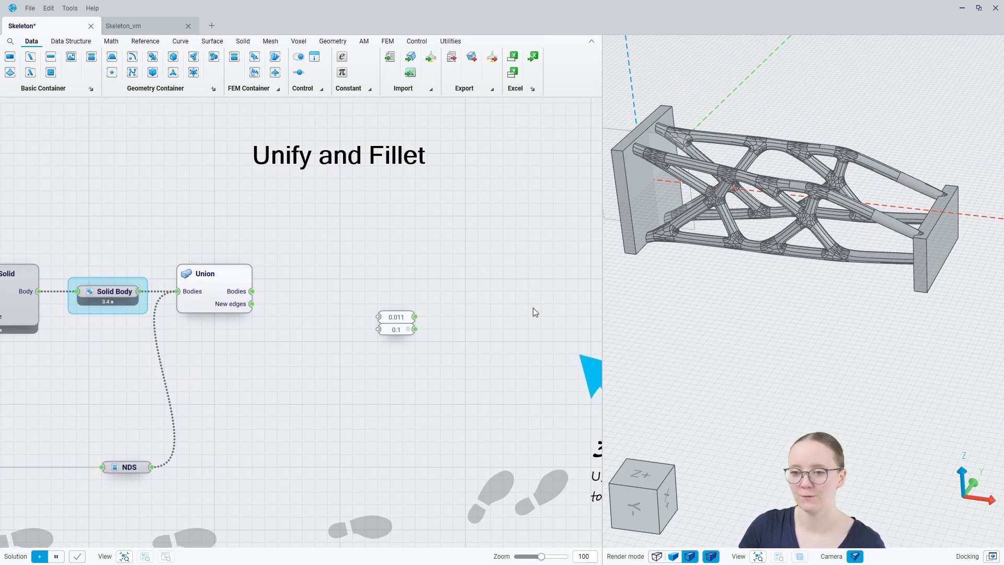
right_click(464, 297)
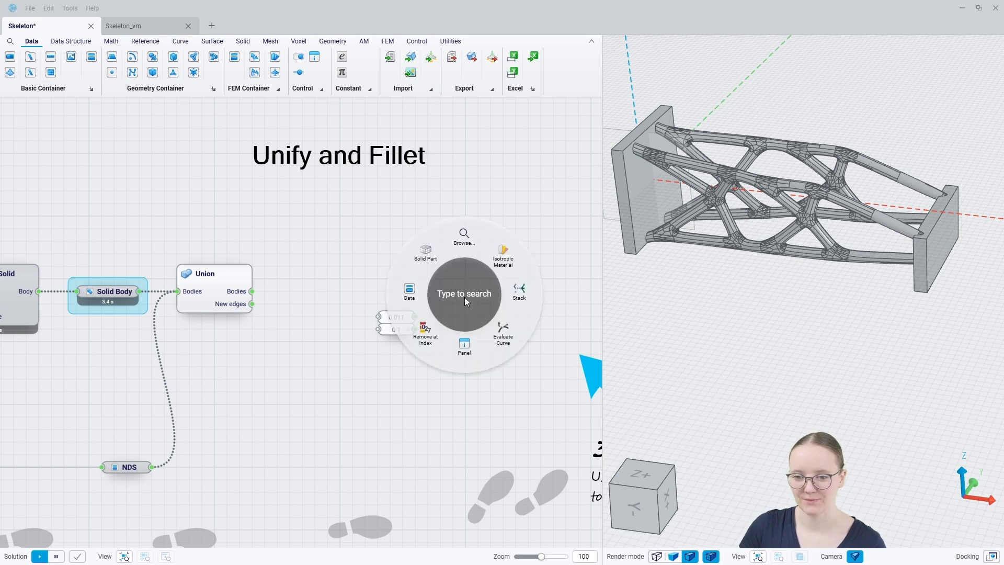
type("fillet e")
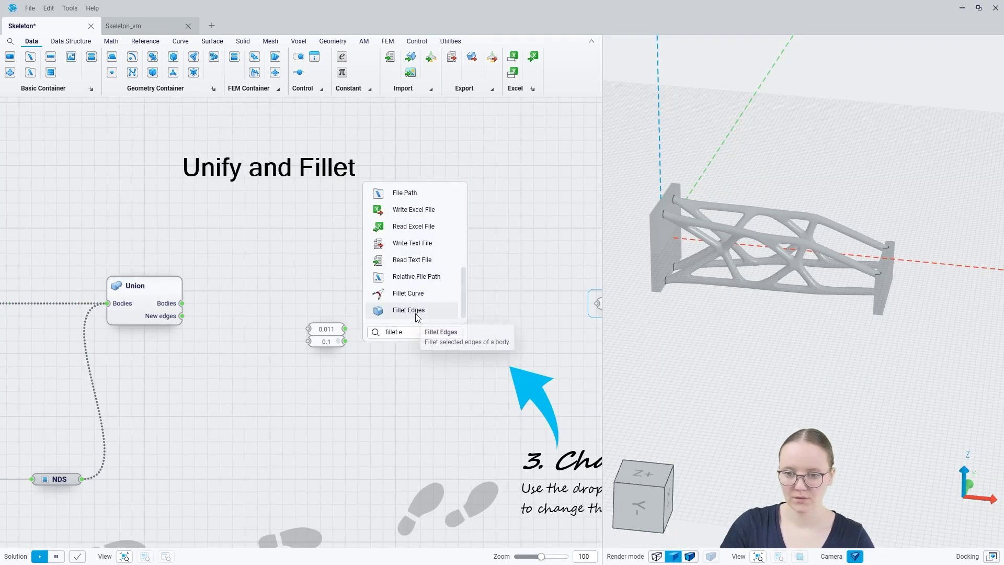
left_click(417, 314)
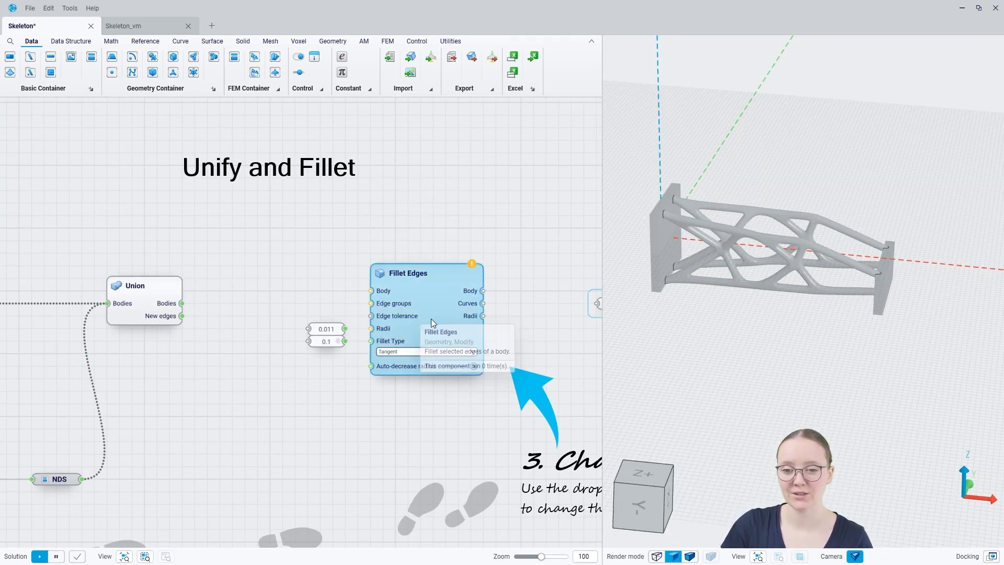
left_click_drag(181, 304, 374, 324)
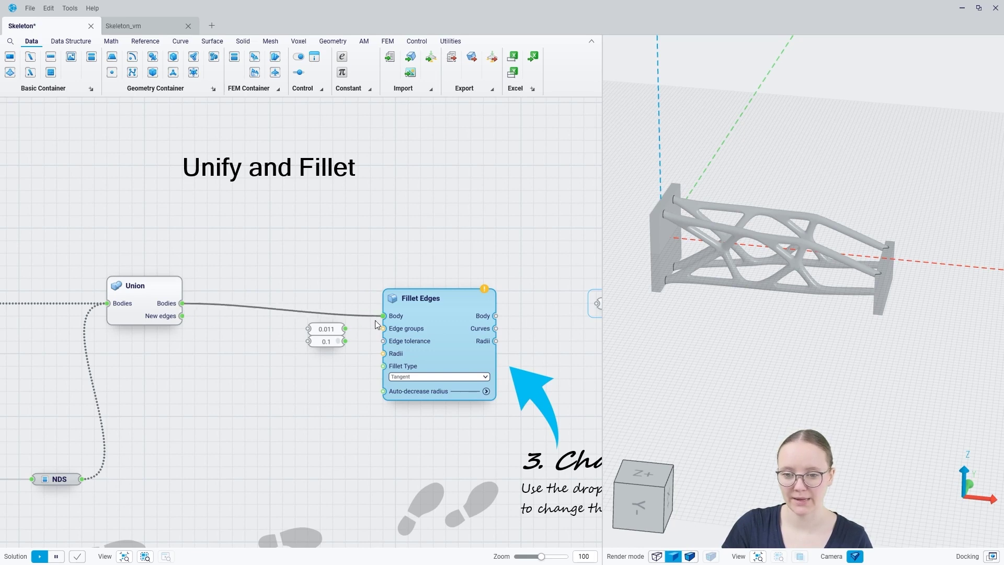
left_click_drag(456, 326, 460, 315)
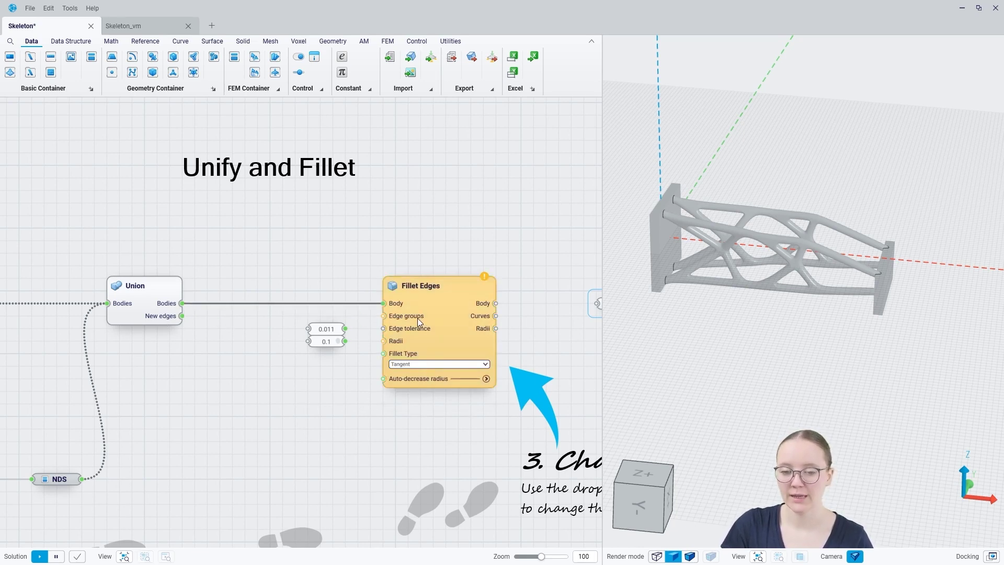
- Feed Union's New edges output into a new Curve container
mouse_move(417, 318)
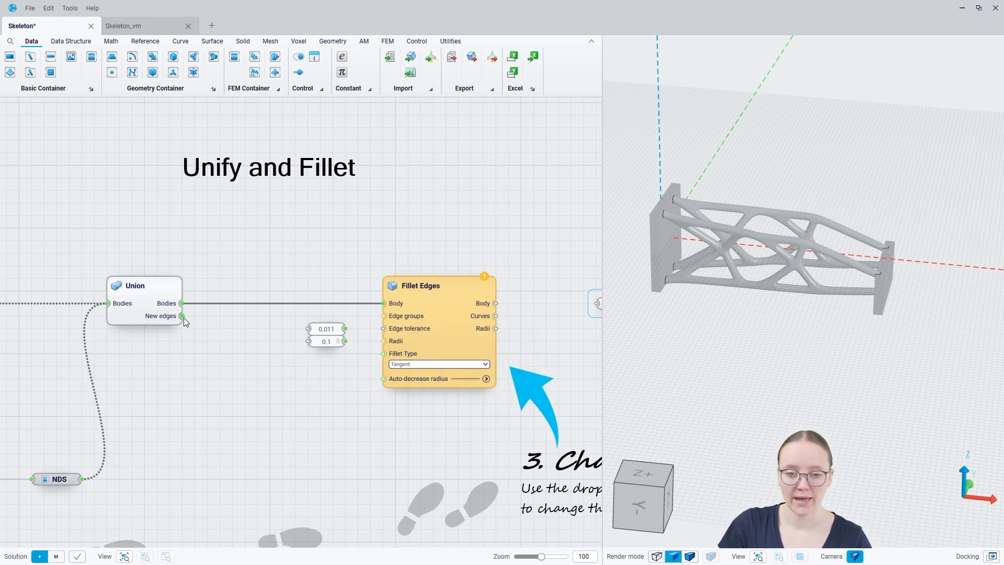
left_click_drag(218, 318, 217, 318)
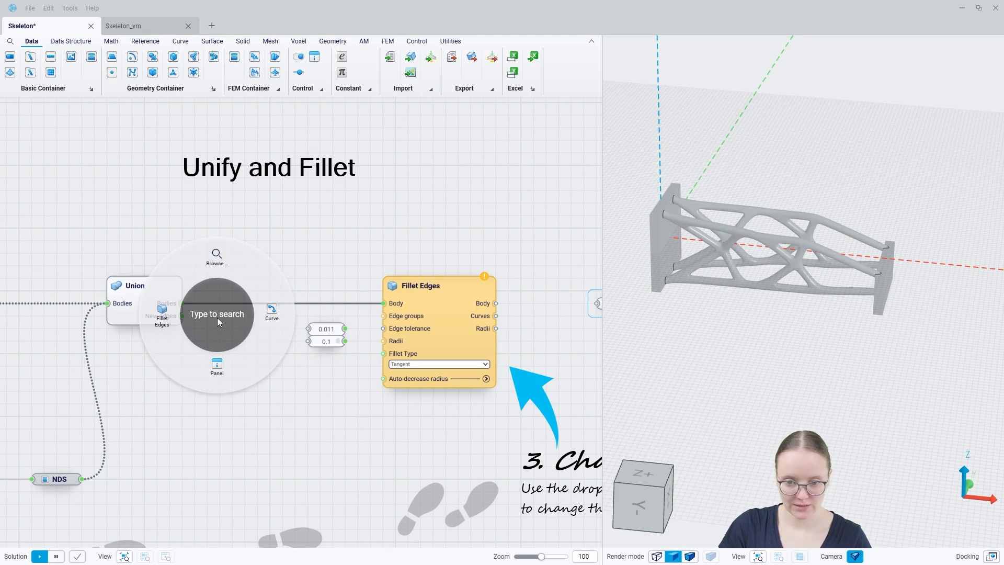
left_click(266, 313)
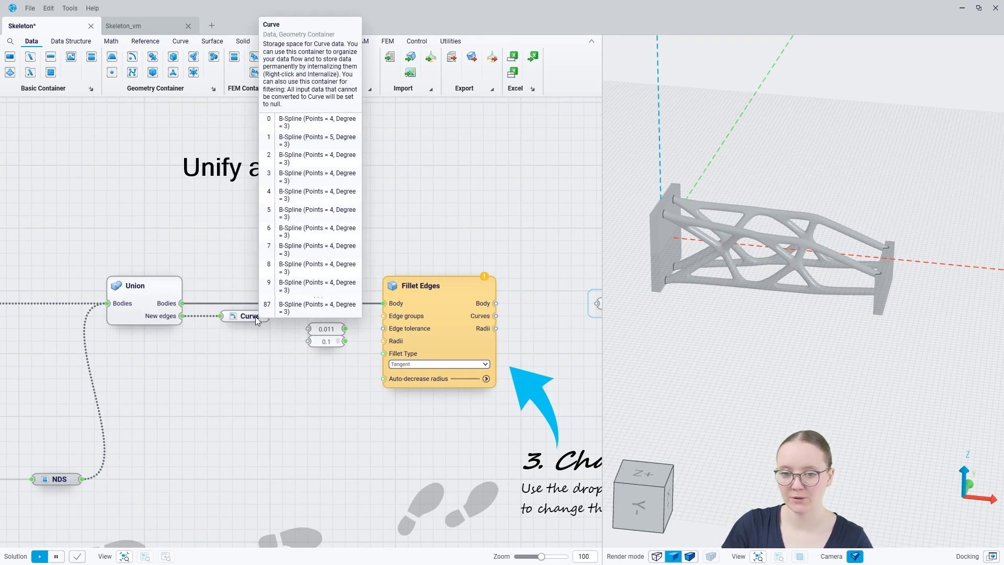
- Highlight the Curve container's edges and examine where they lie on the two end plates
left_click(255, 318)
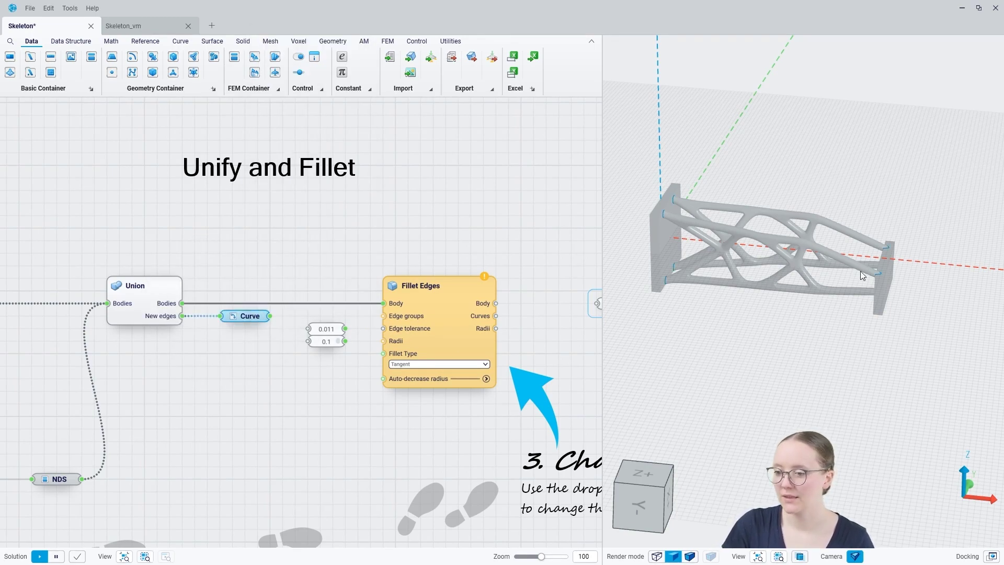
scroll(880, 272, "up", 5)
scroll(879, 271, "up", 2)
mouse_move(861, 275)
right_mouse_down()
mouse_move(853, 308)
mouse_move(862, 309)
mouse_move(870, 294)
mouse_move(771, 282)
right_mouse_up()
scroll(897, 293, "down", 5)
scroll(898, 293, "down", 3)
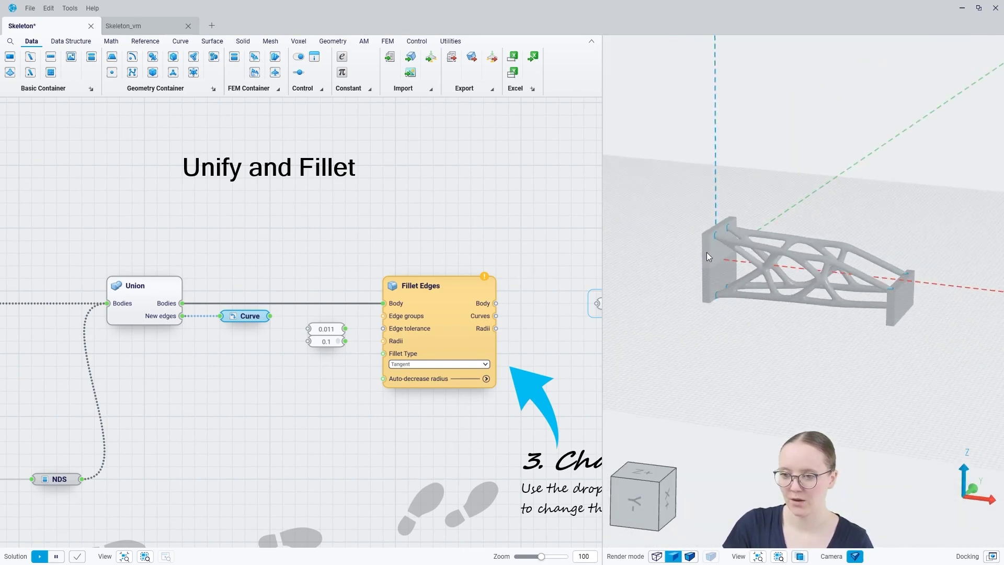
scroll(707, 252, "up", 4)
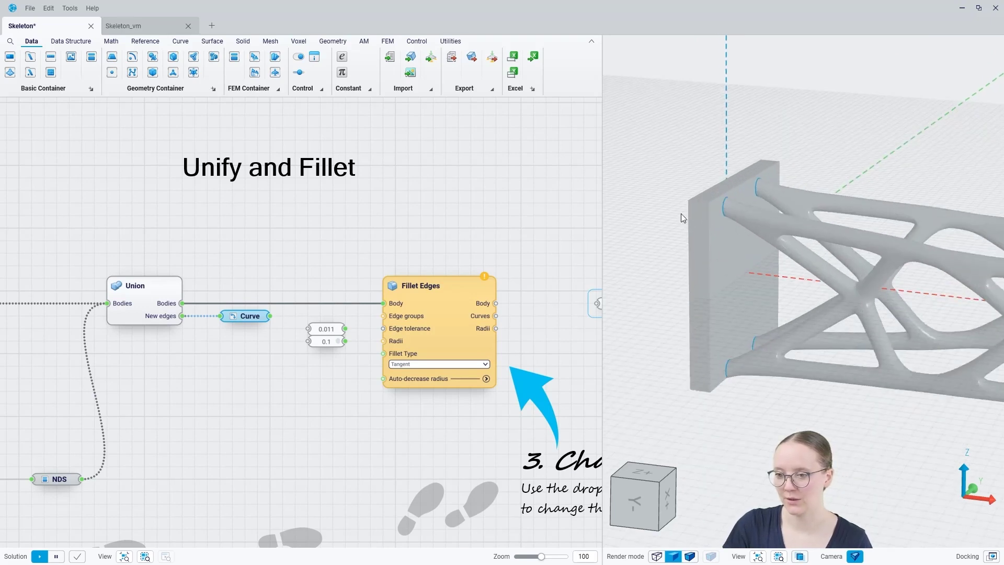
scroll(670, 209, "down", 2)
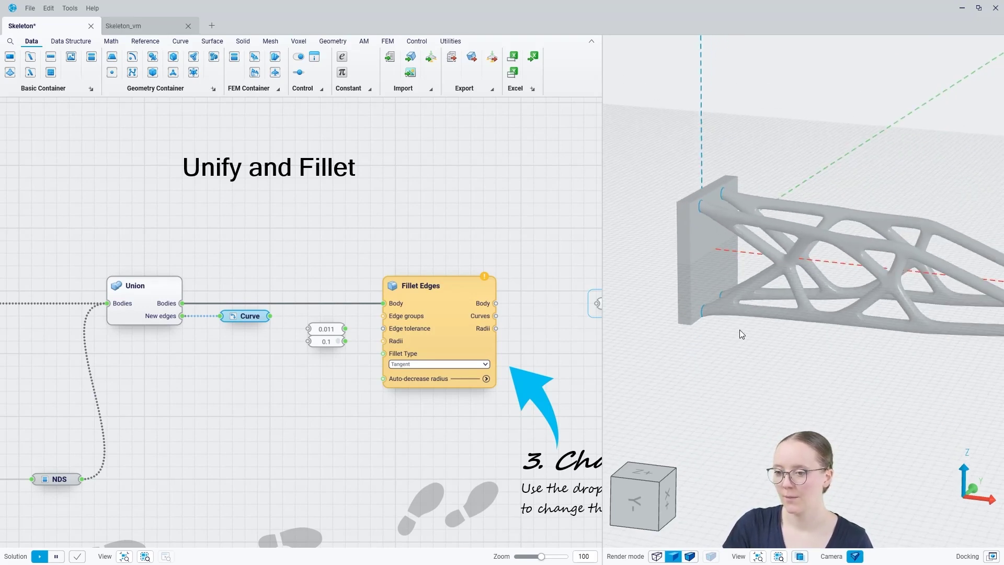
middle_click_drag(739, 329, 755, 355)
scroll(698, 252, "down", 2)
scroll(724, 237, "up", 1)
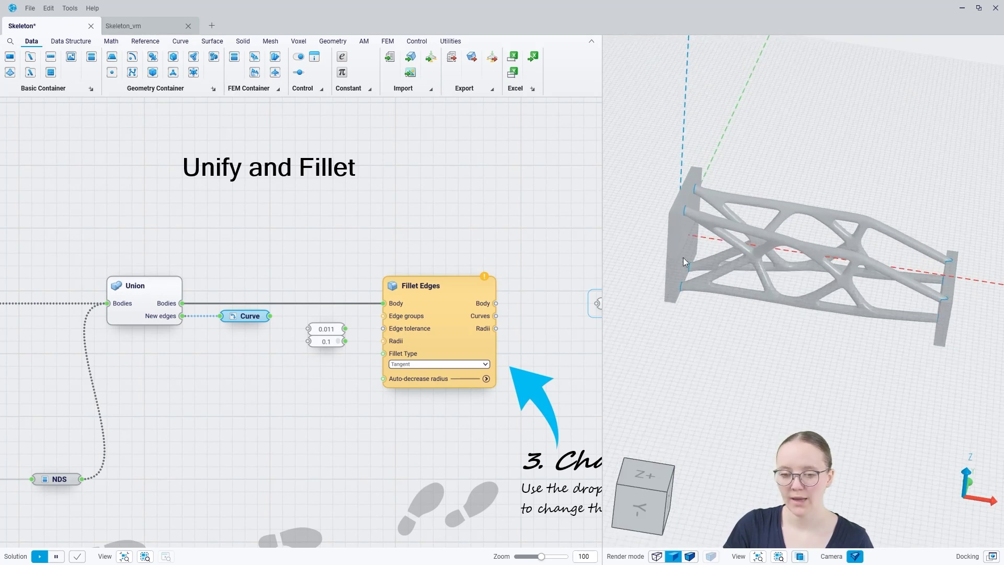
- Connect the Curve container to Edge groups, the value 0.011 to Edge tolerance and 0.1 to Radii on Fillet Edges
left_click_drag(269, 316, 383, 316)
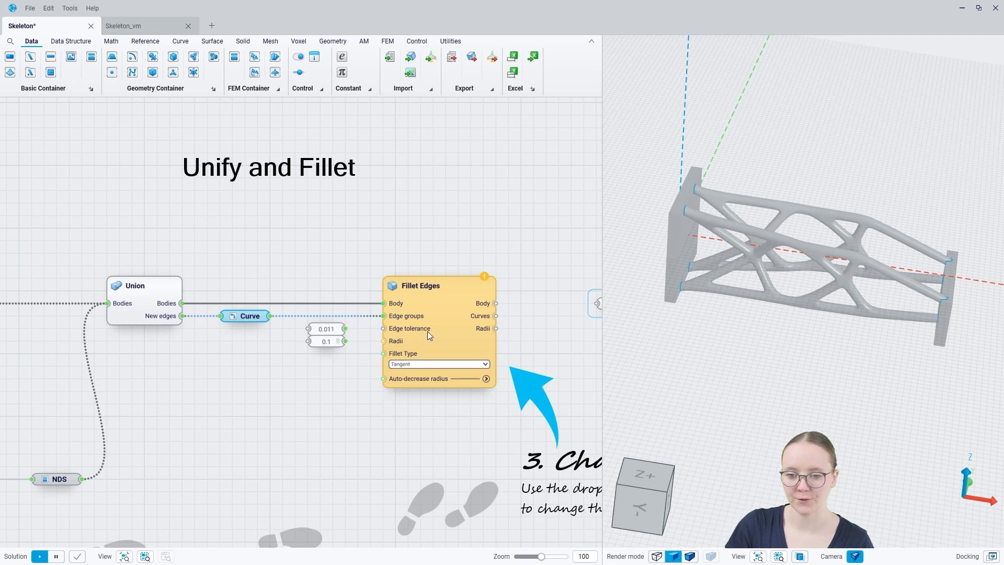
left_click_drag(345, 341, 383, 330)
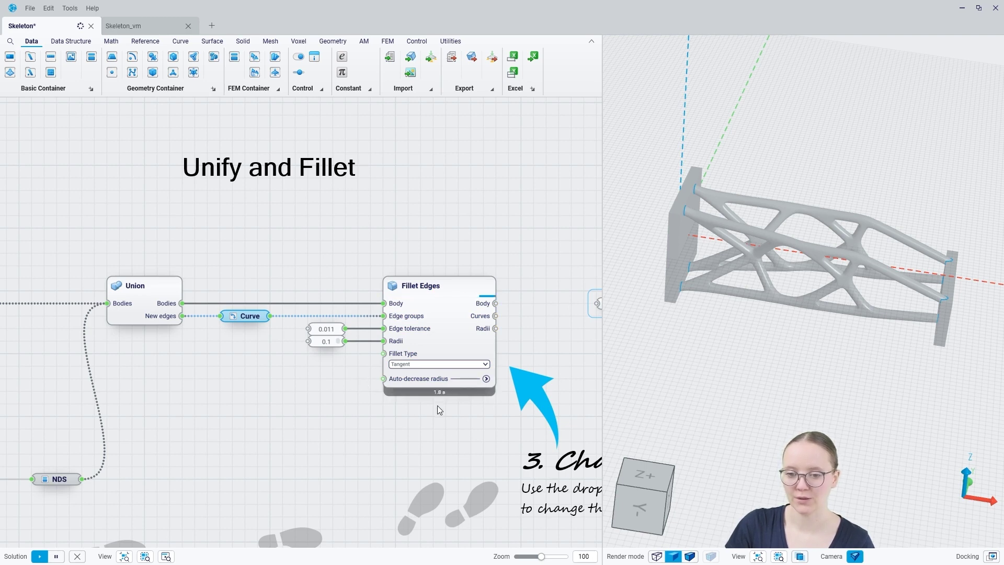
- Set the Fillet Type to Chamfer and the auto-decrease radius Number of attempts to 6 on Fillet Edges
left_click(460, 364)
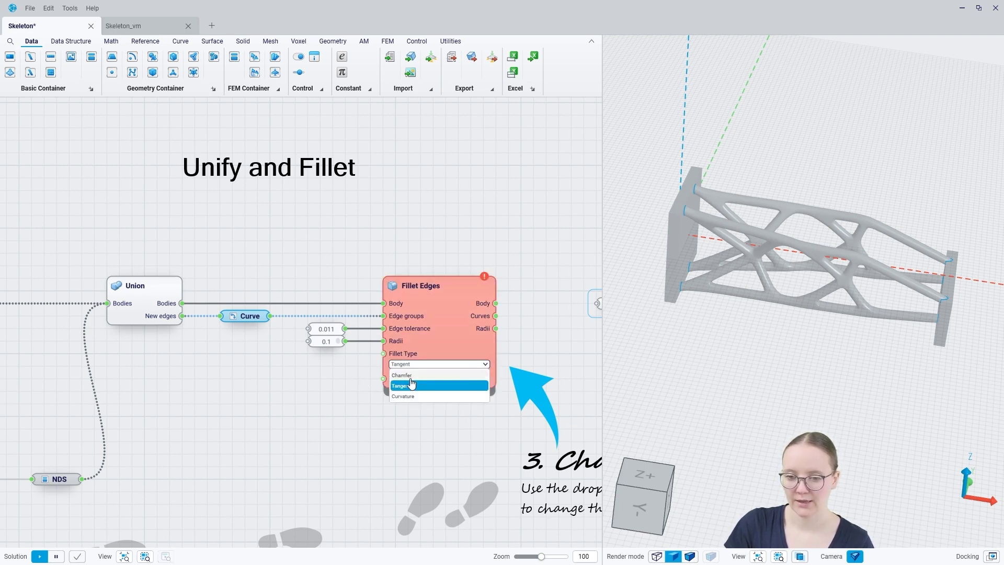
left_click(410, 375)
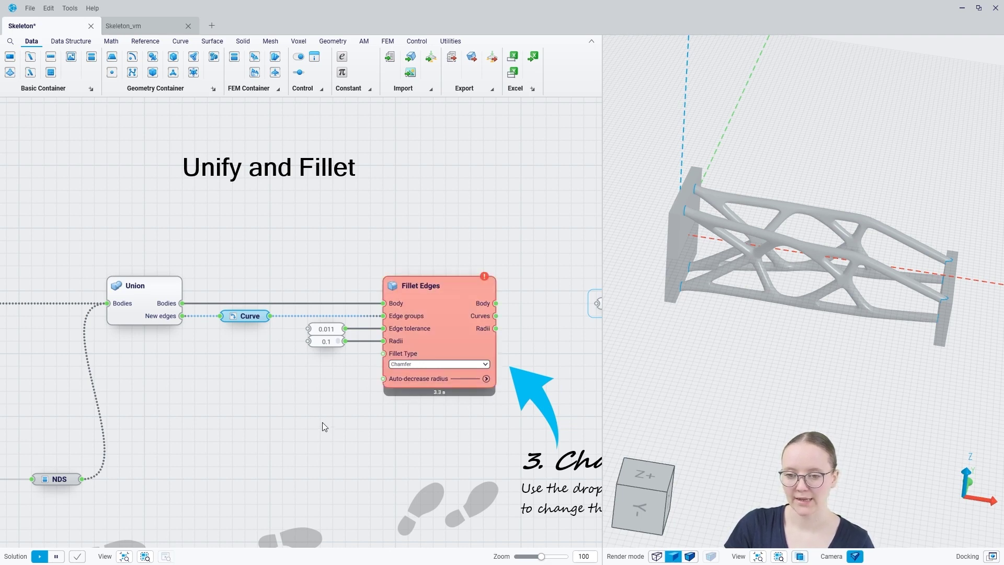
left_click(376, 431)
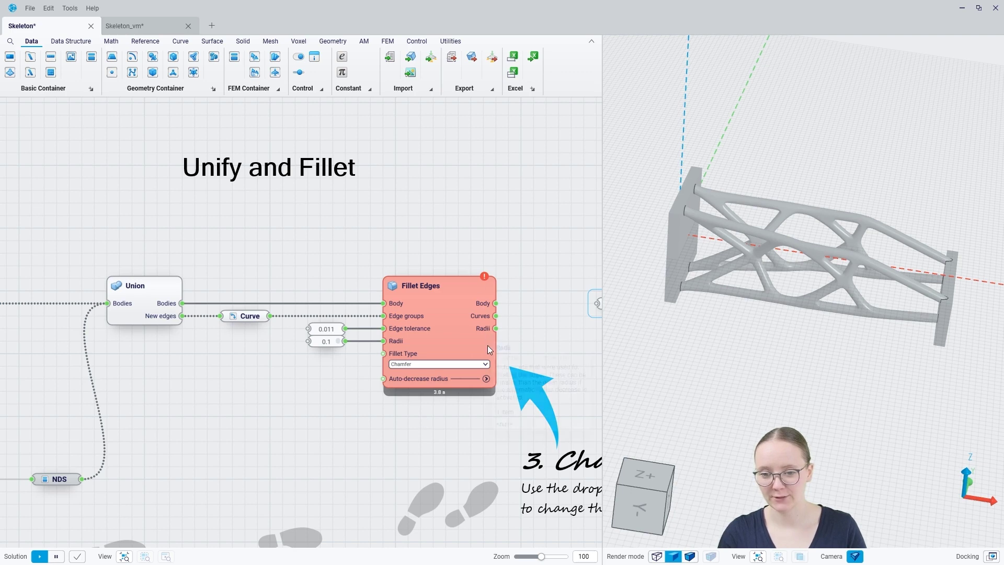
left_click(477, 381)
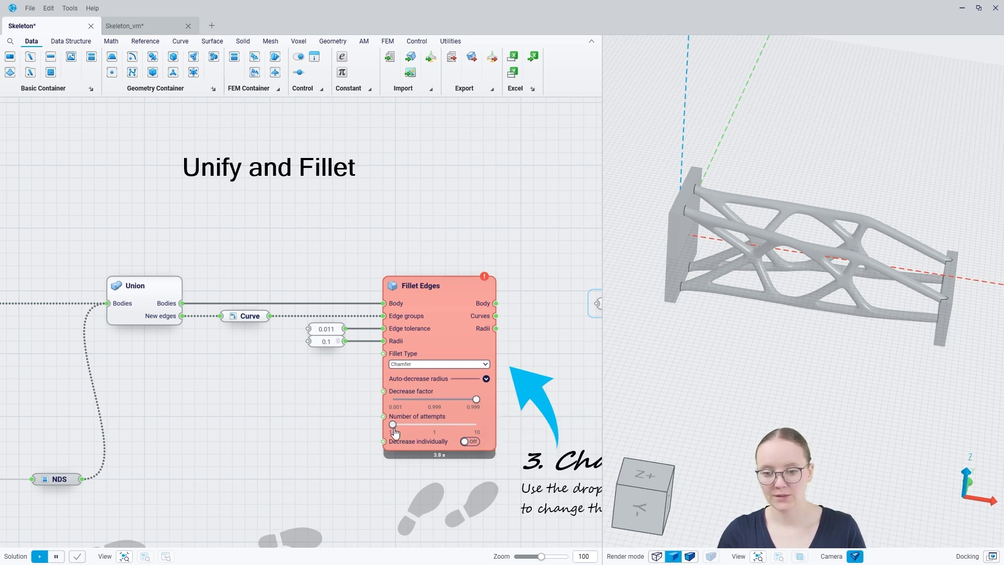
left_click_drag(393, 425, 447, 476)
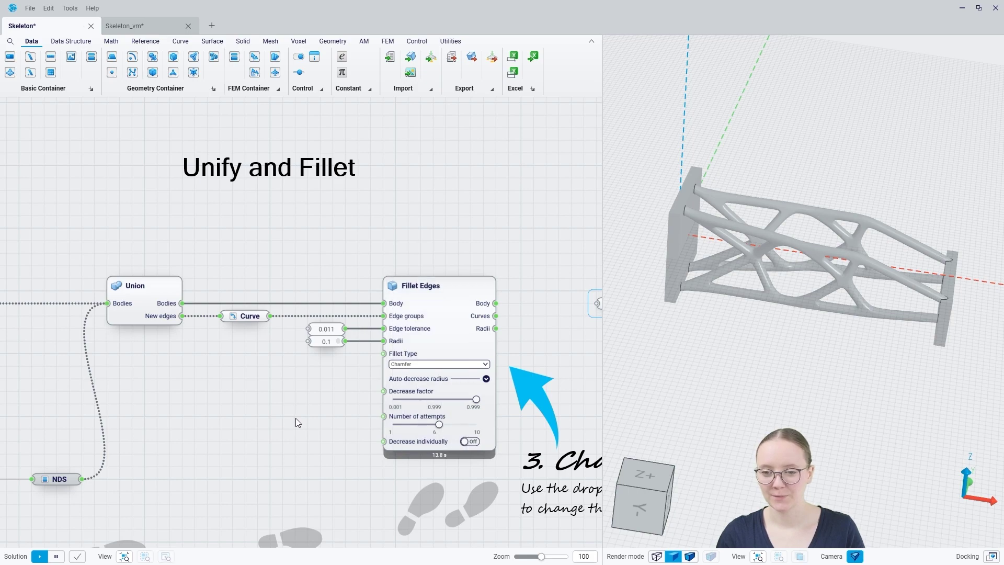
- Hide the Union and Curve previews and inspect the chamfer where a rod meets the end plate
left_click(165, 296)
left_click(460, 311)
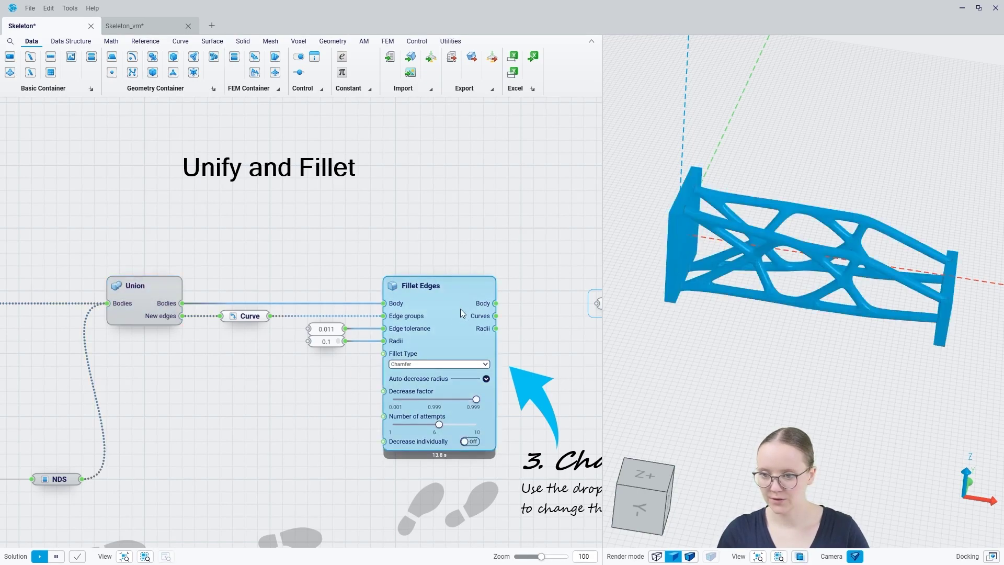
left_click(510, 239)
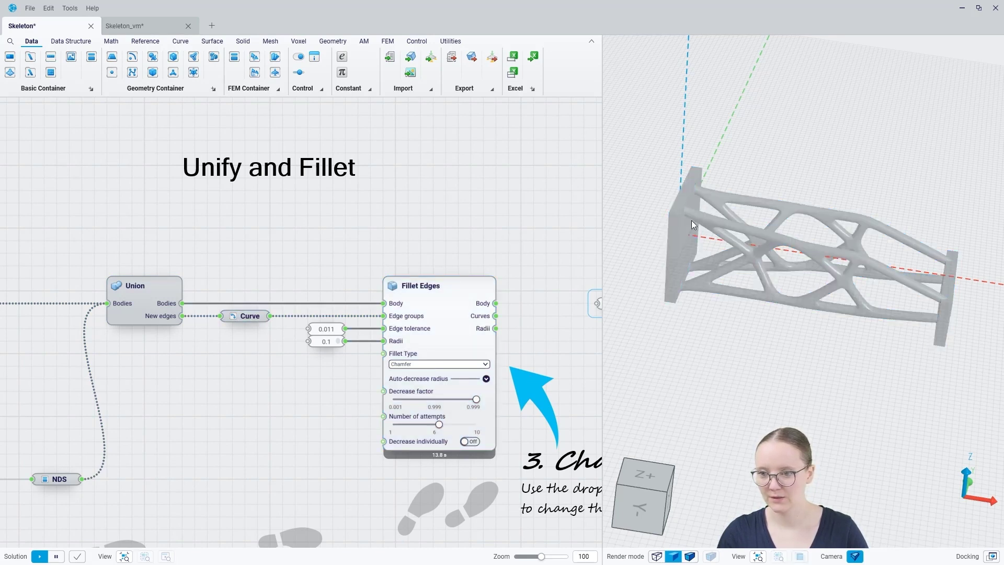
scroll(691, 222, "up", 5)
scroll(687, 222, "up", 3)
middle_click_drag(673, 231, 688, 247)
scroll(683, 237, "down", 8)
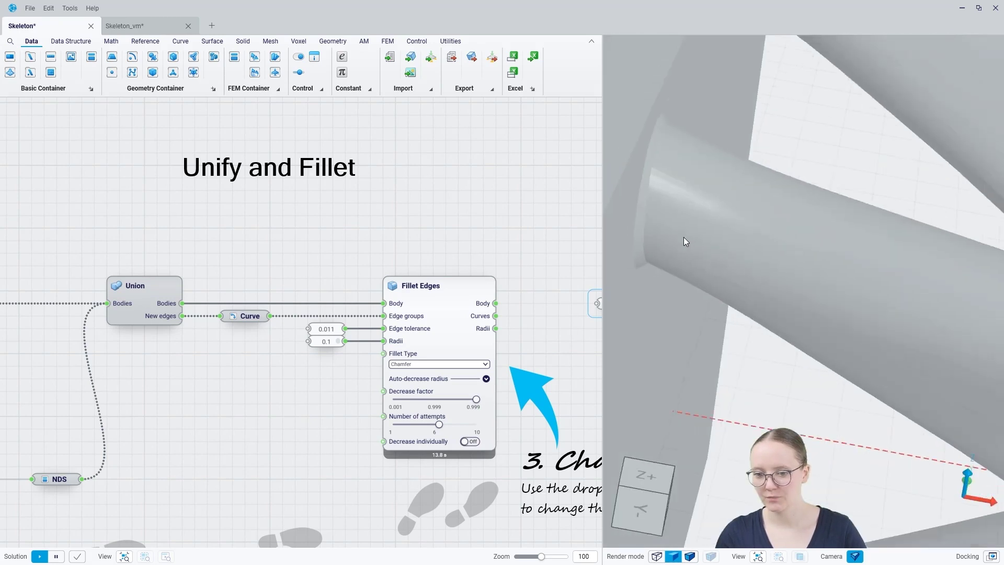
- Connect the Body output of Fillet Edges to the Topo Reconstruction container and hide the Fillet Edges preview
middle_click_drag(497, 269, 348, 245)
left_click_drag(346, 280, 448, 280)
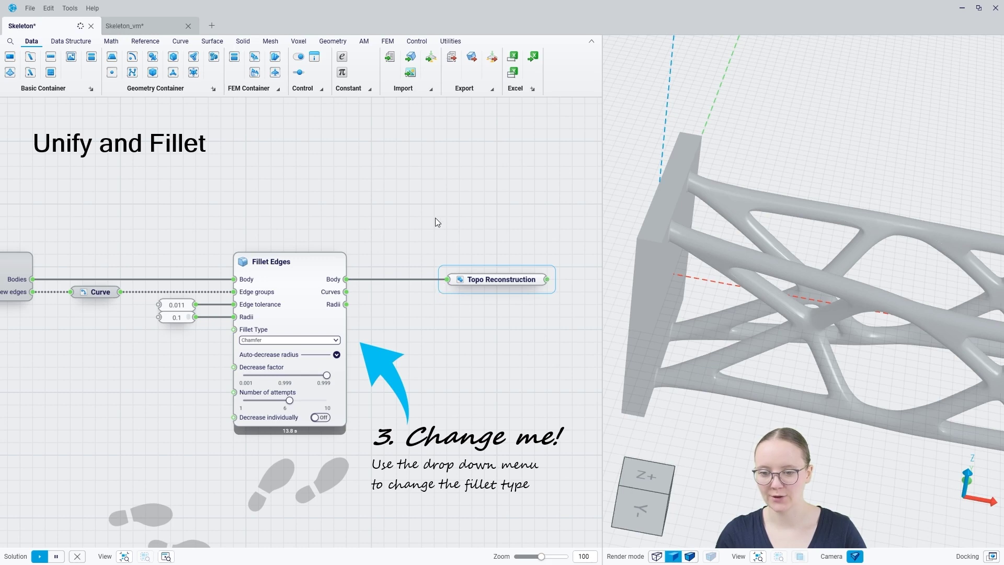
left_click(293, 286)
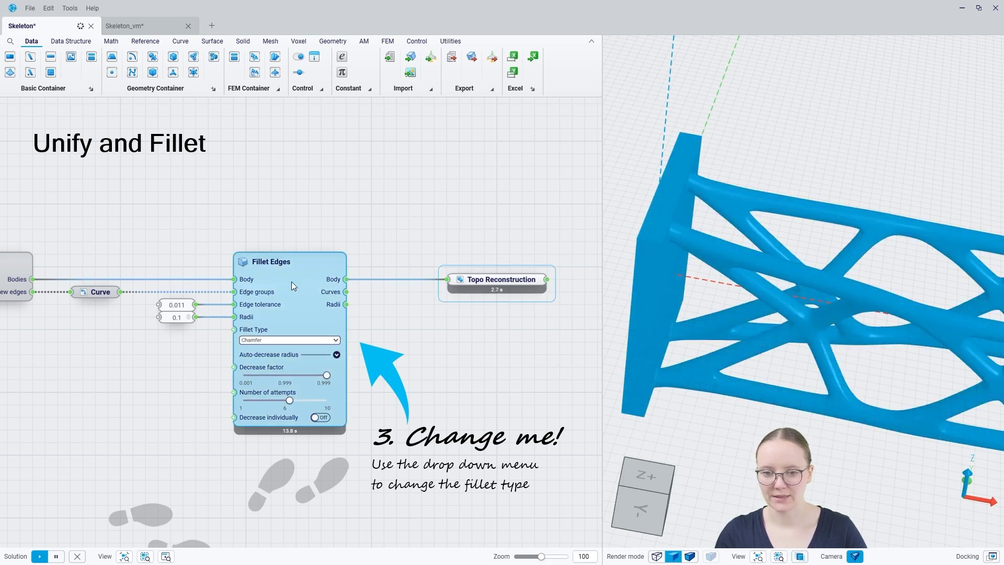
left_click(351, 214)
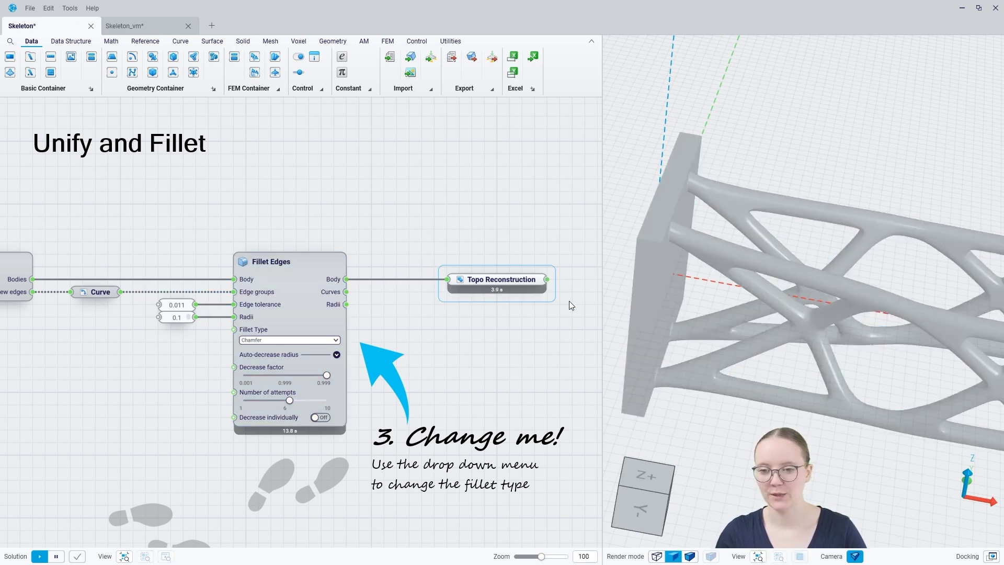
- Examine the finished reconstructed body from several viewing angles
scroll(695, 231, "down", 6)
scroll(725, 263, "up", 3)
mouse_move(724, 269)
middle_mouse_down()
mouse_move(705, 258)
mouse_move(722, 221)
mouse_move(757, 252)
mouse_move(733, 249)
middle_mouse_up()
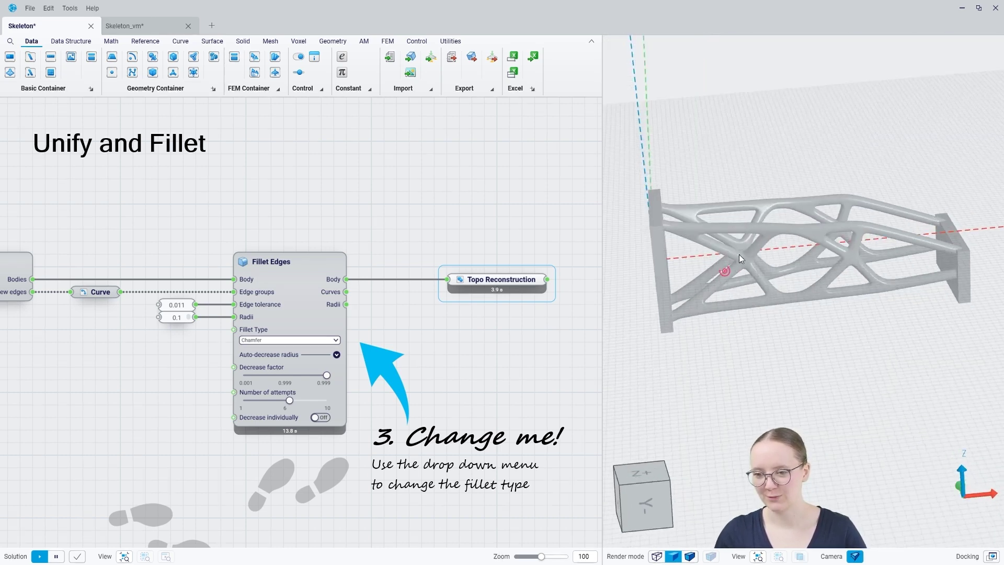
left_click(637, 484)
left_click_drag(657, 508, 632, 523)
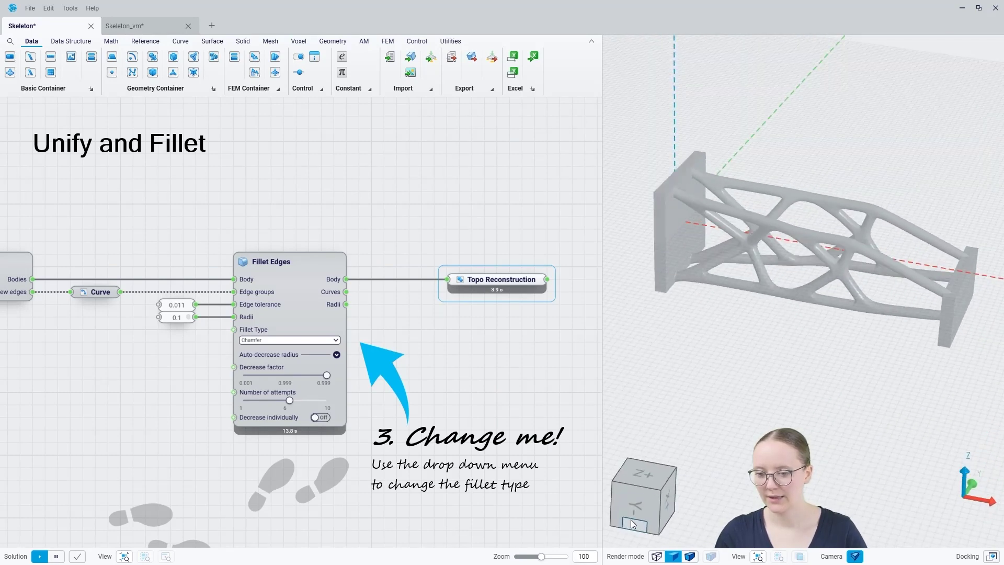